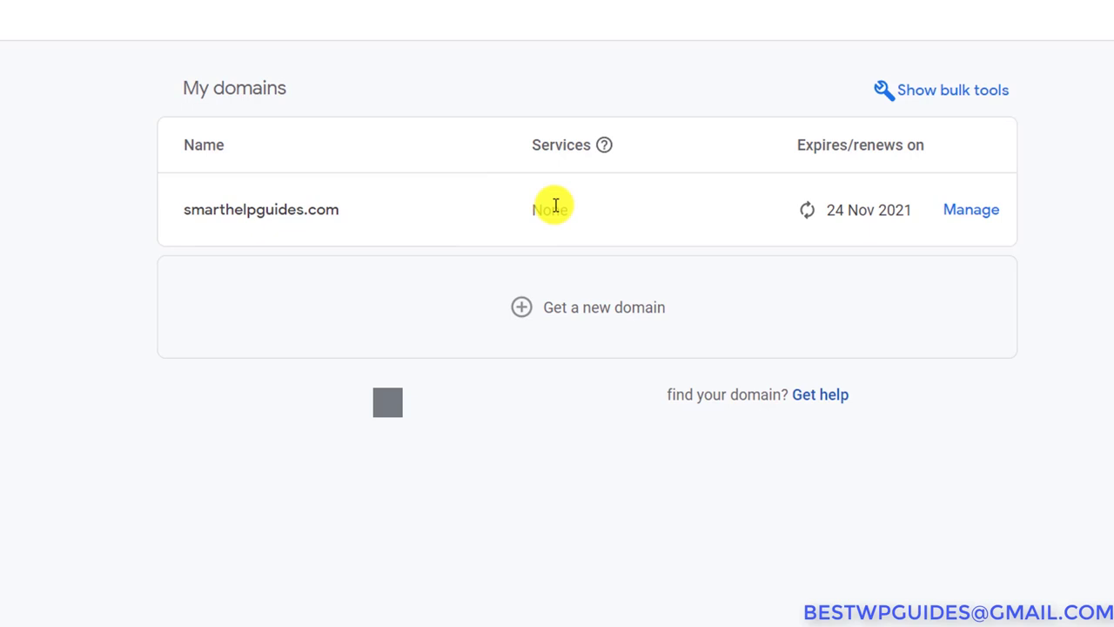
Step: Open smarthelpguides.com's DNS page, showing nameservers dns1 and dns2.namecheaphosting.com
left_click(995, 213)
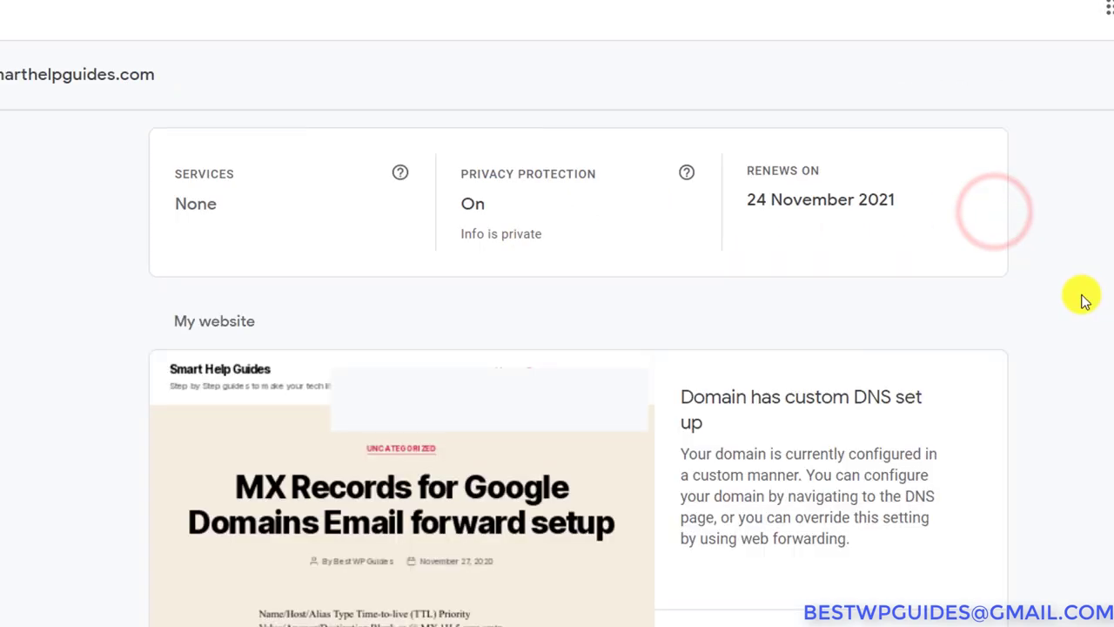
left_click(1072, 272)
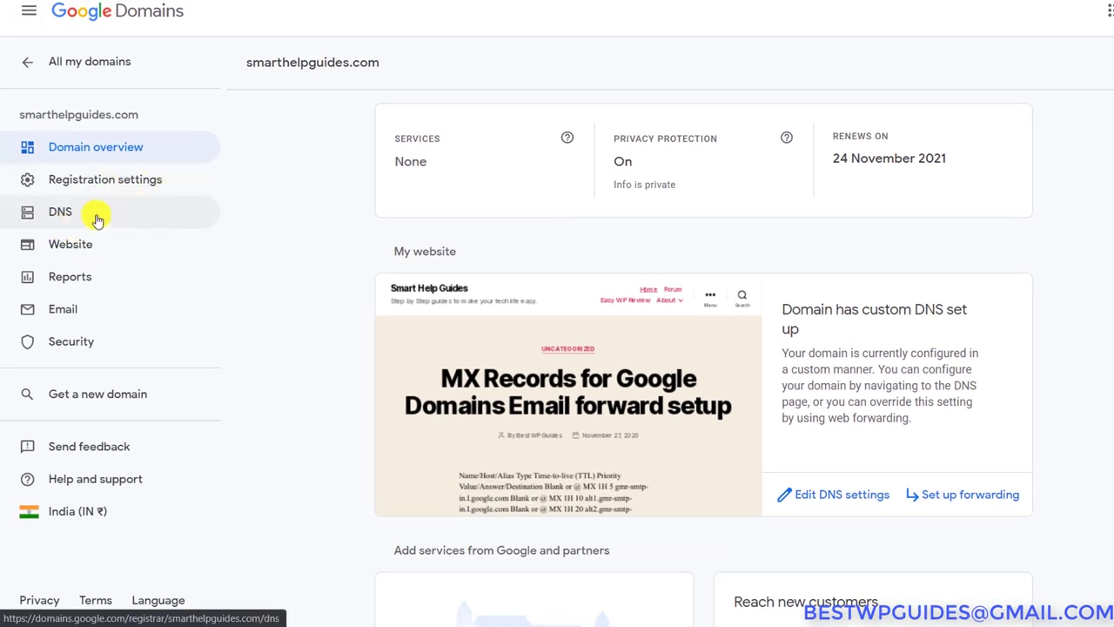
left_click(61, 218)
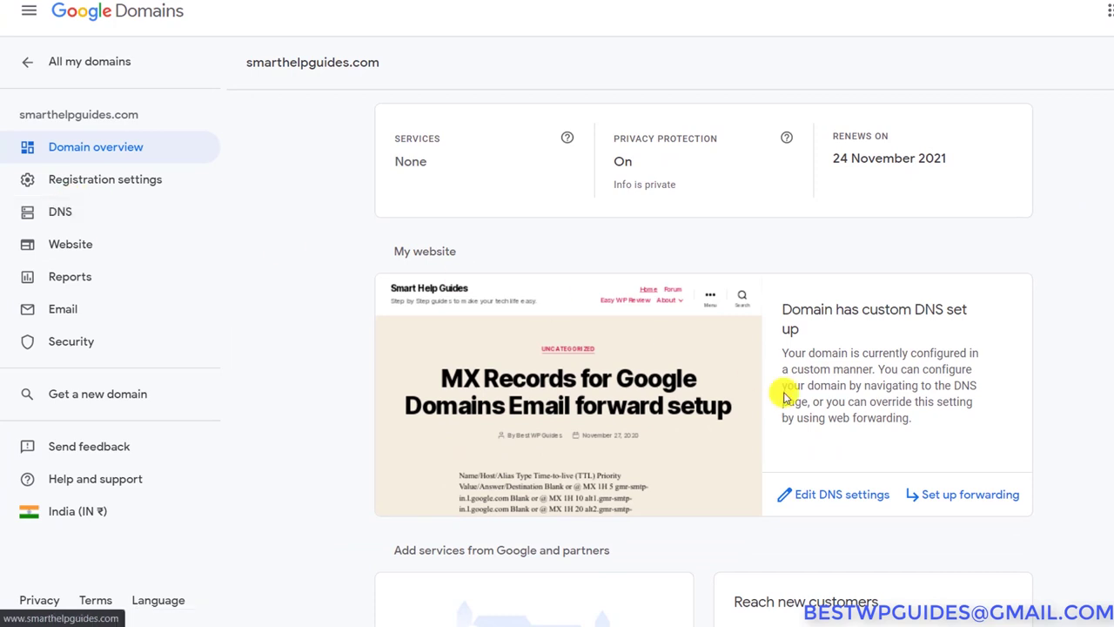
left_click(814, 503)
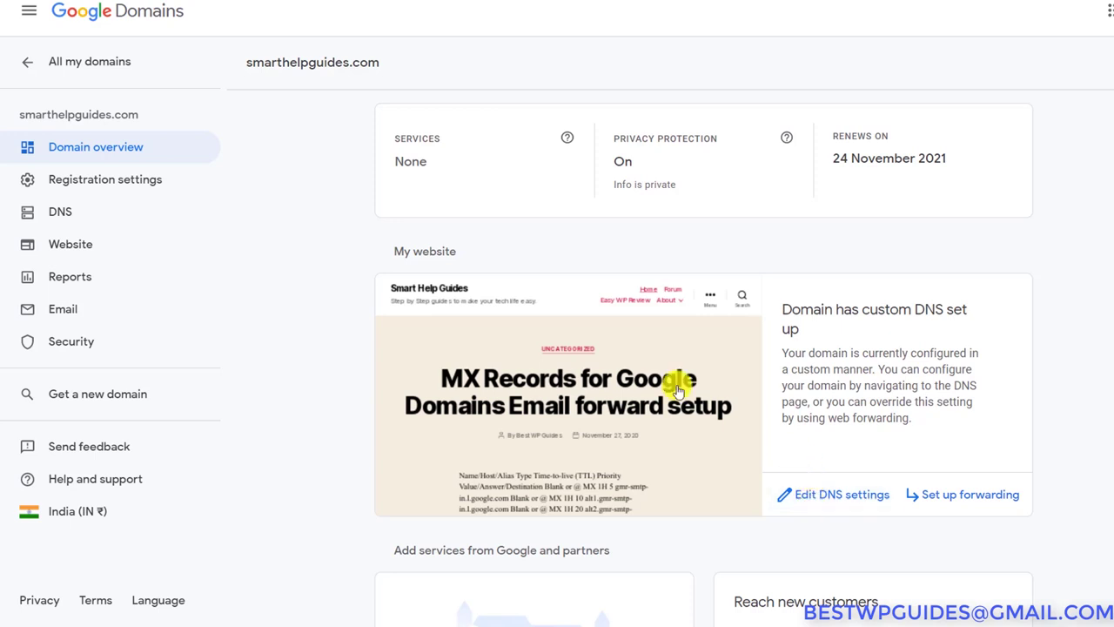
left_click(74, 218)
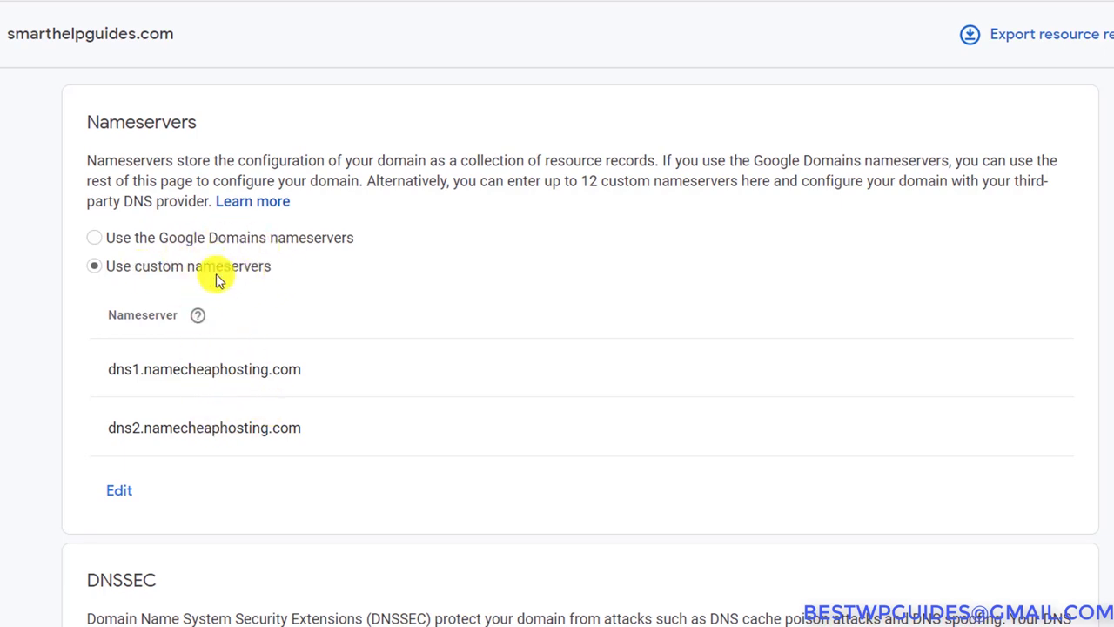
scroll(410, 423, "down", 5)
scroll(453, 288, "down", 7)
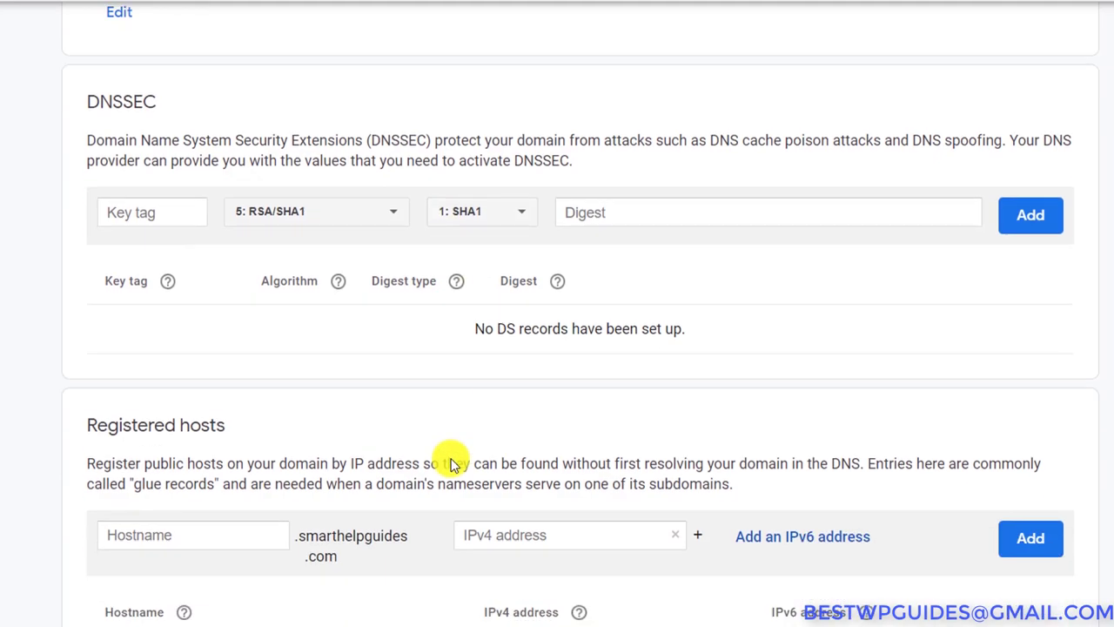
scroll(458, 497, "down", 2)
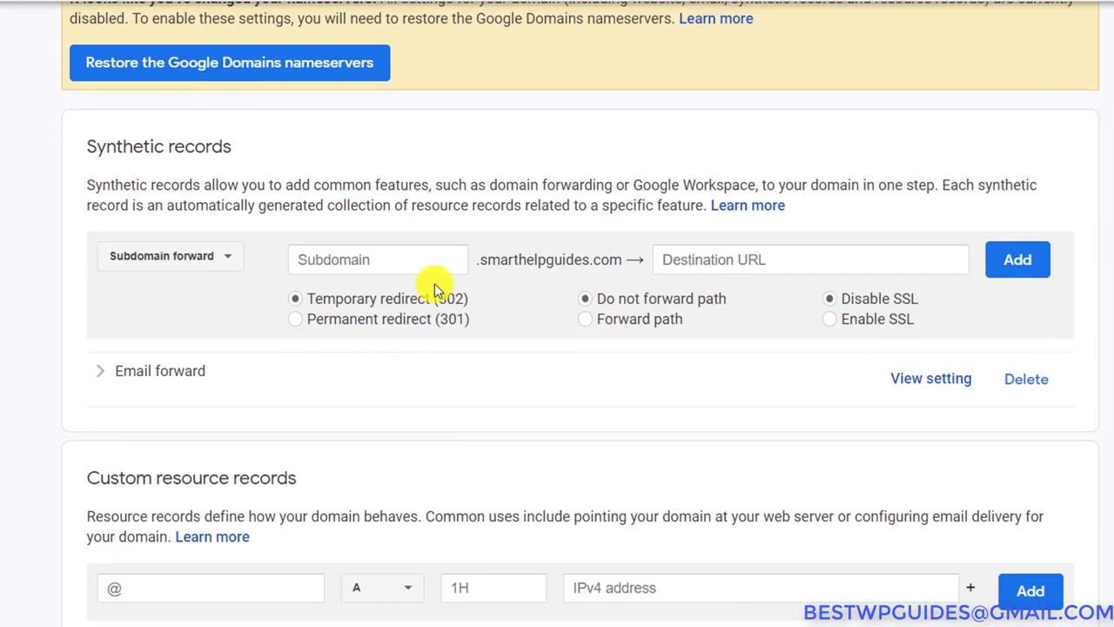
scroll(510, 390, "down", 2)
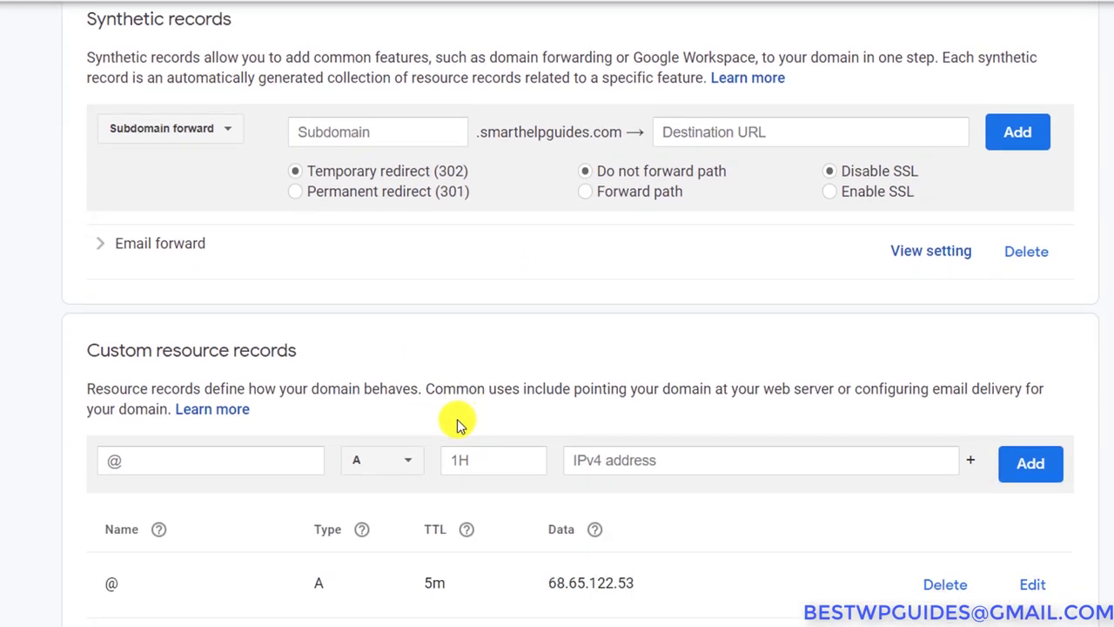
scroll(459, 424, "up", 6)
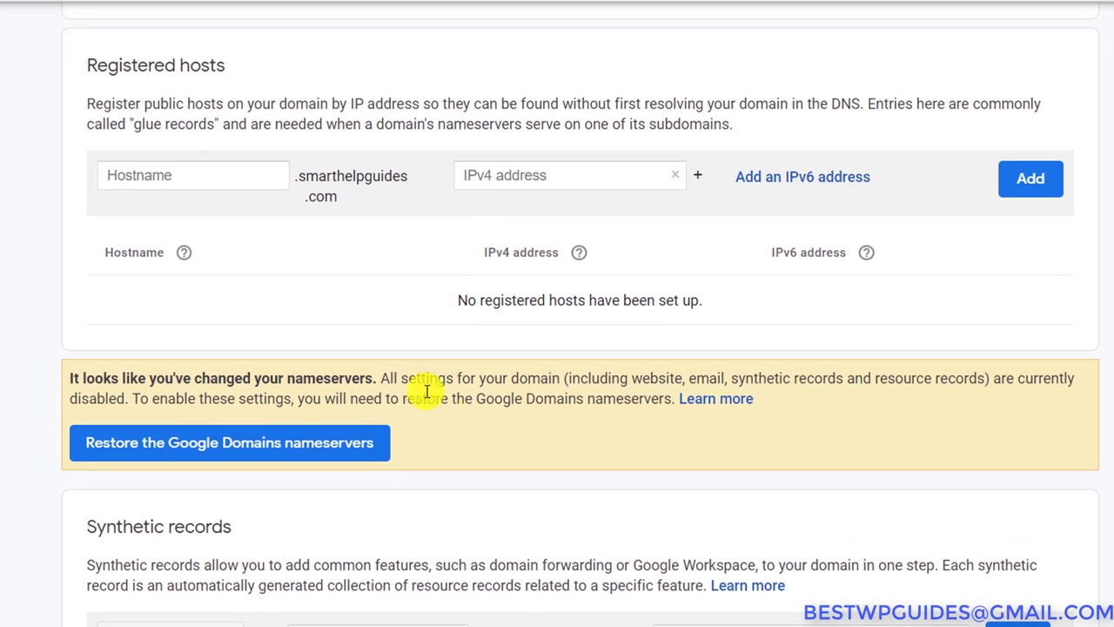
scroll(457, 405, "up", 8)
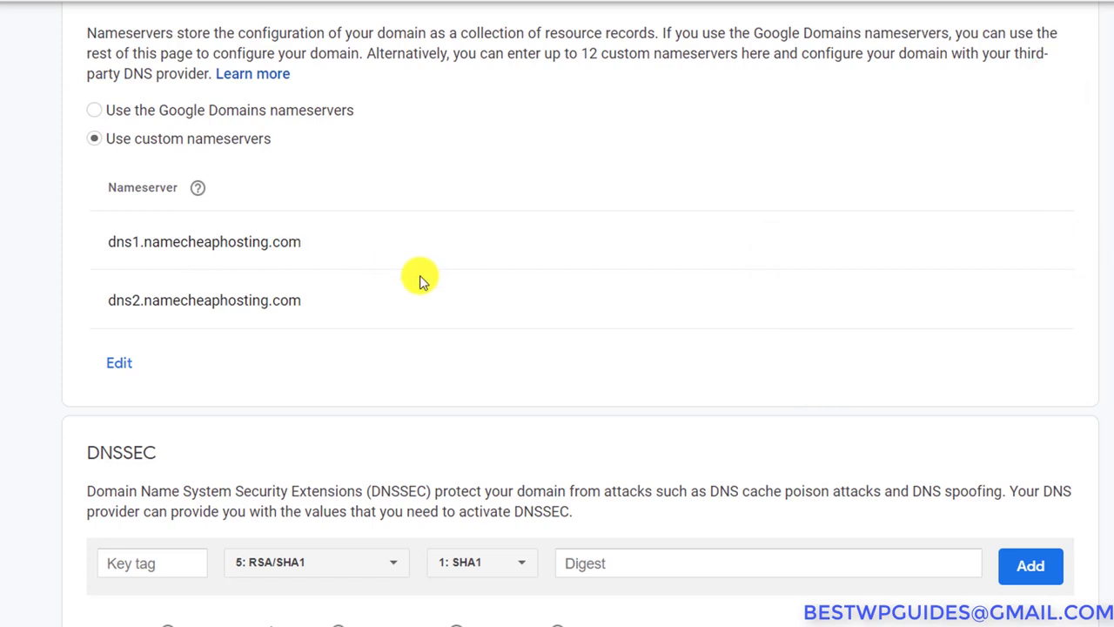
scroll(419, 275, "up", 1)
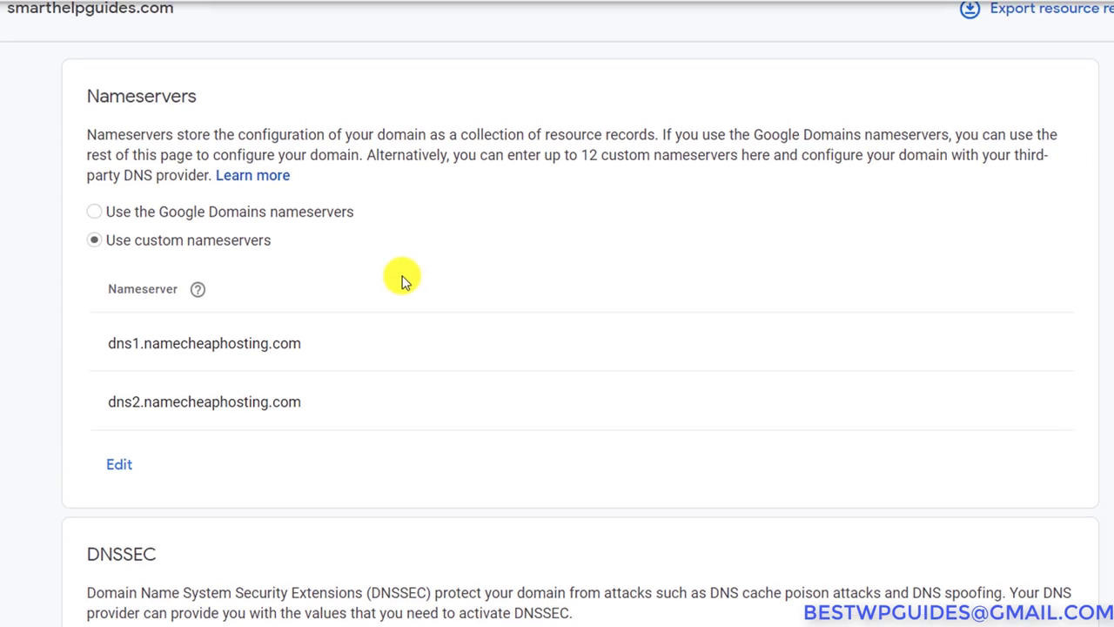
Step: Choose 'Use the Google Domains nameservers' for smarthelpguides.com and save the change
left_click(95, 212)
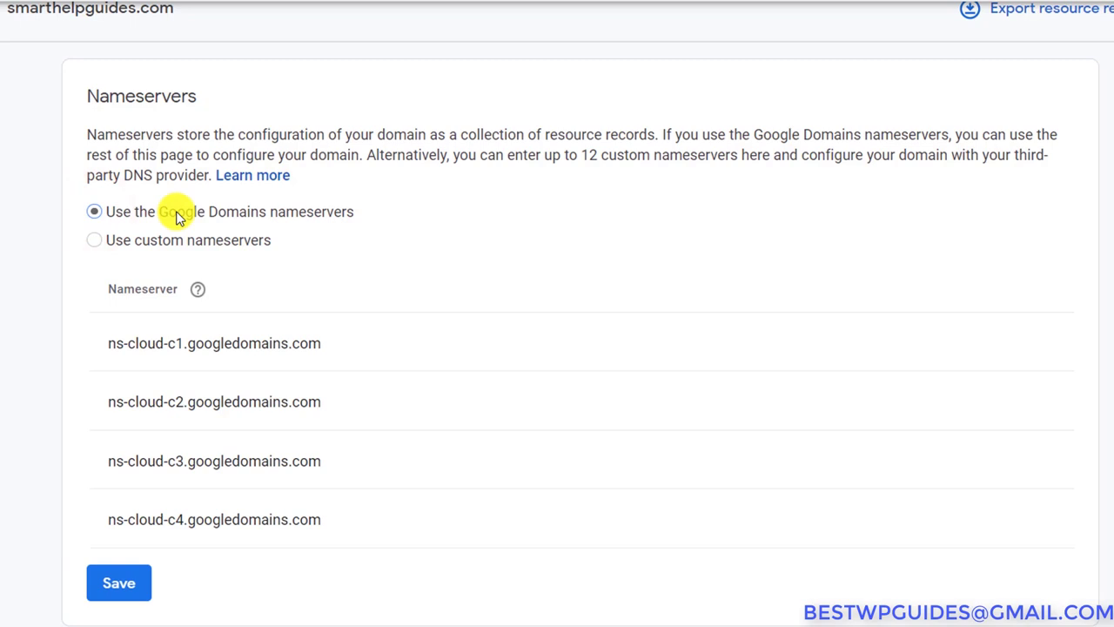
left_click(124, 585)
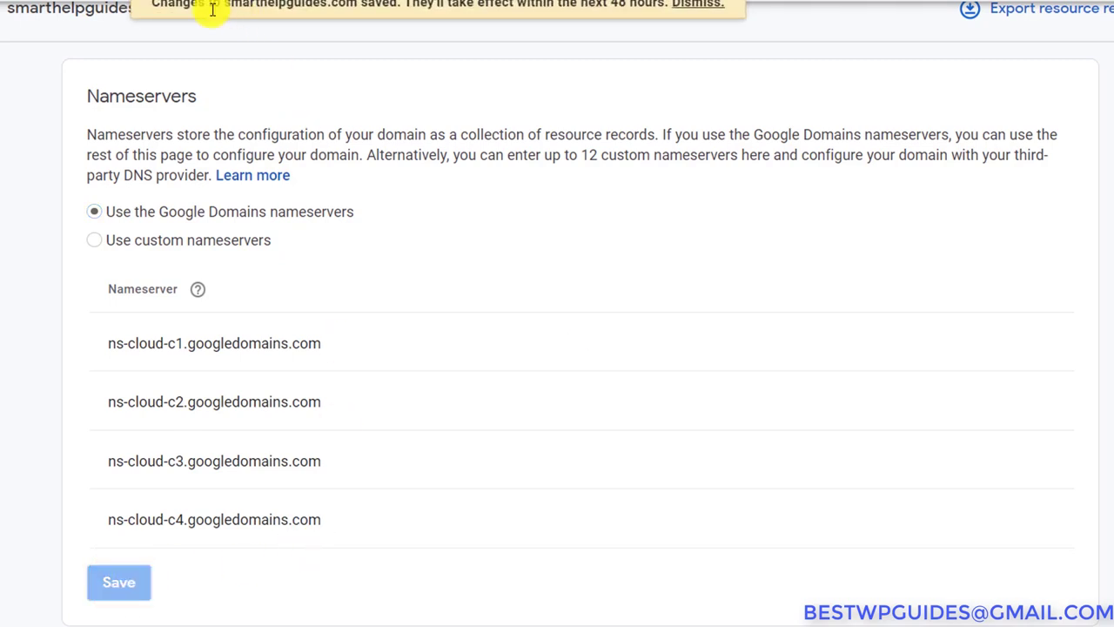
scroll(261, 10, "up", 1)
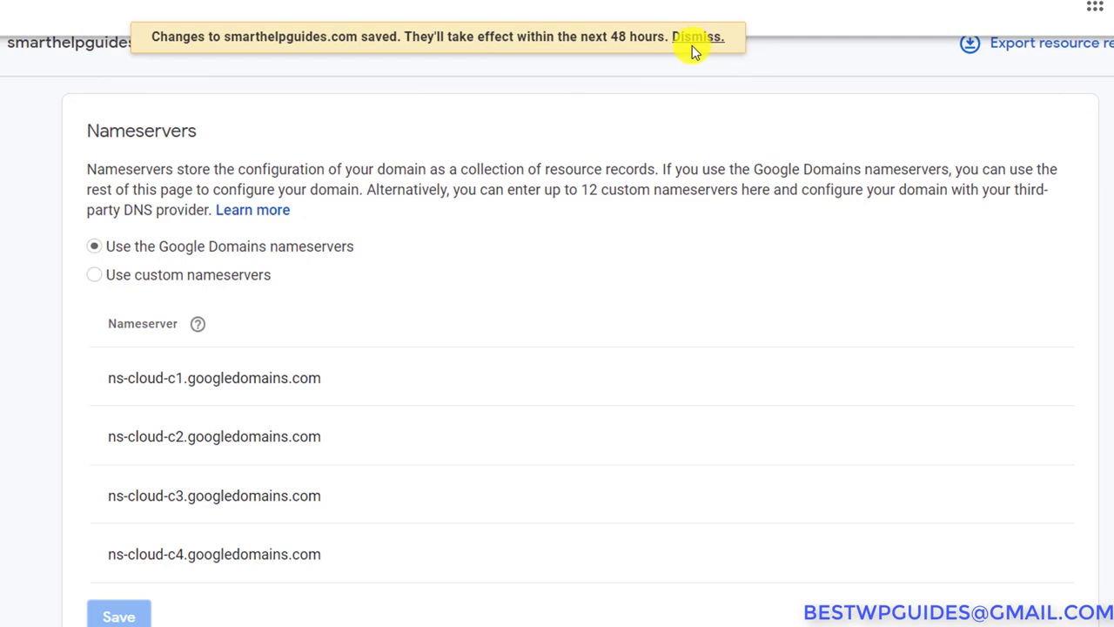
scroll(691, 47, "down", 2)
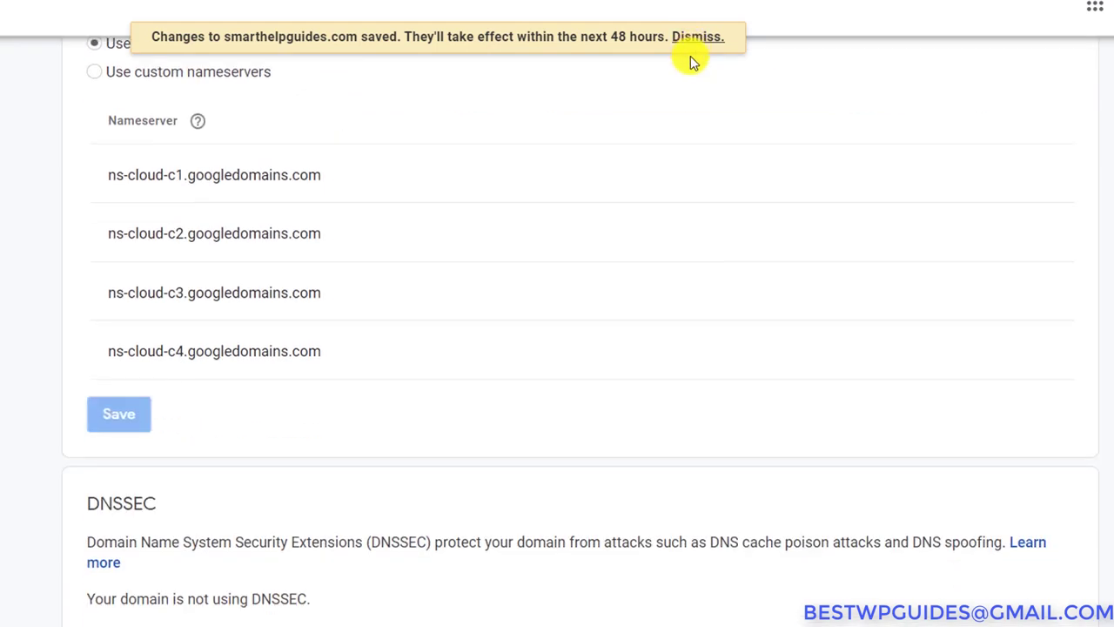
scroll(691, 55, "down", 2)
scroll(641, 418, "down", 3)
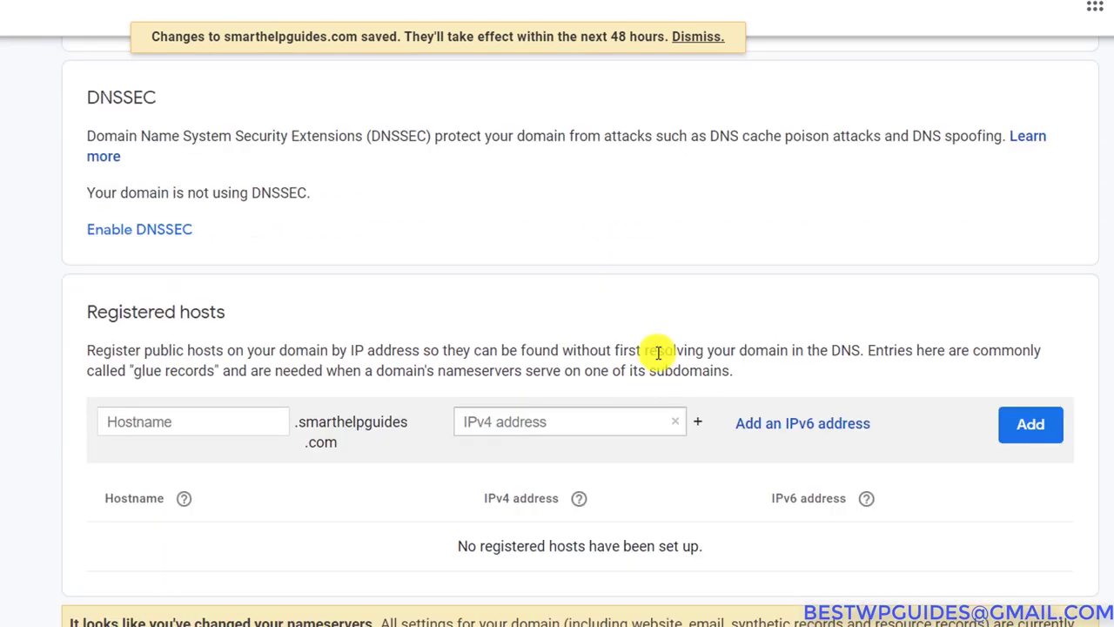
scroll(697, 517, "down", 3)
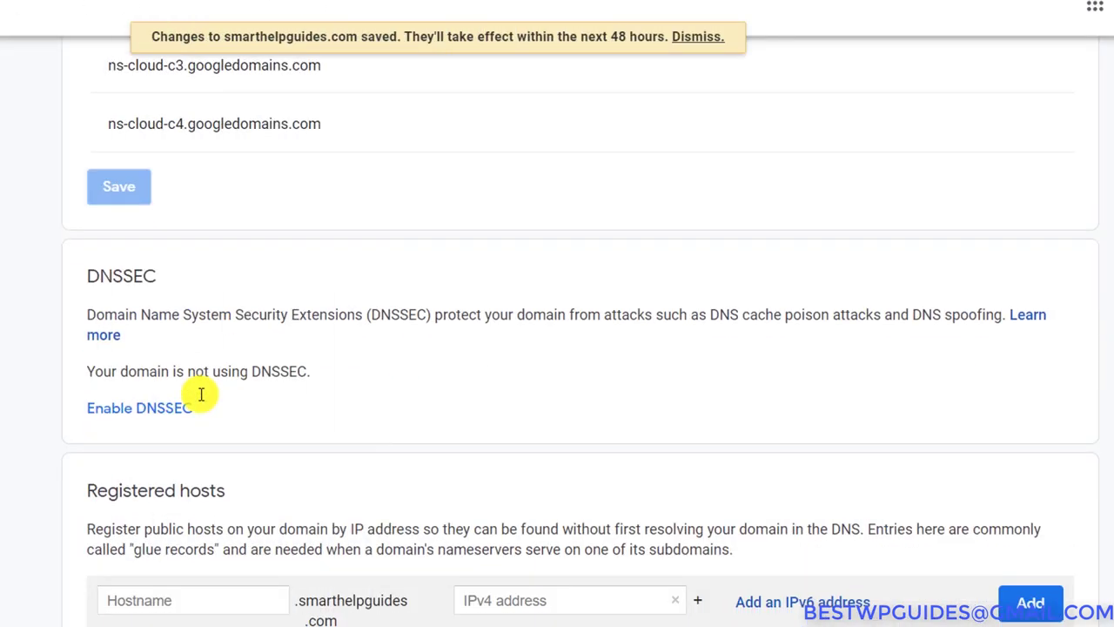
scroll(131, 187, "down", 2)
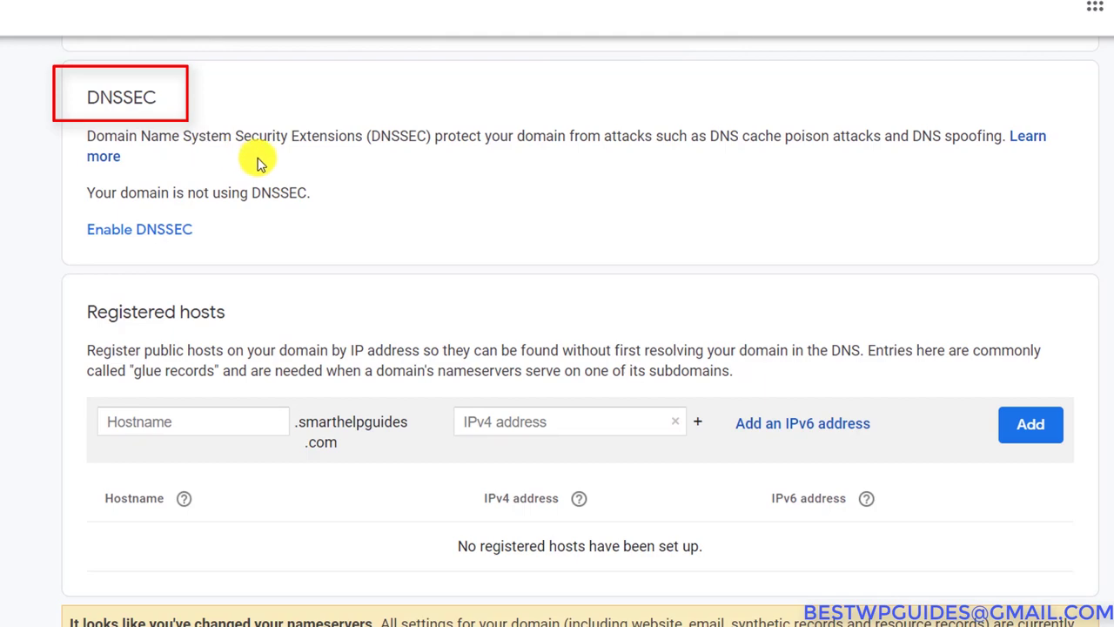
scroll(248, 170, "down", 1)
scroll(258, 170, "down", 1)
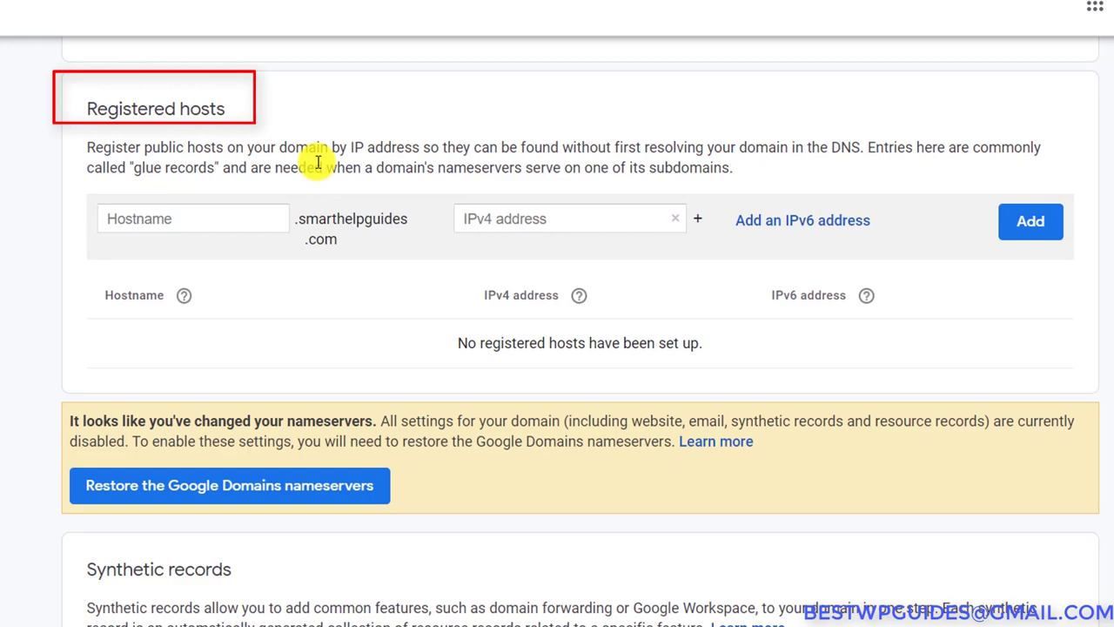
scroll(318, 163, "down", 2)
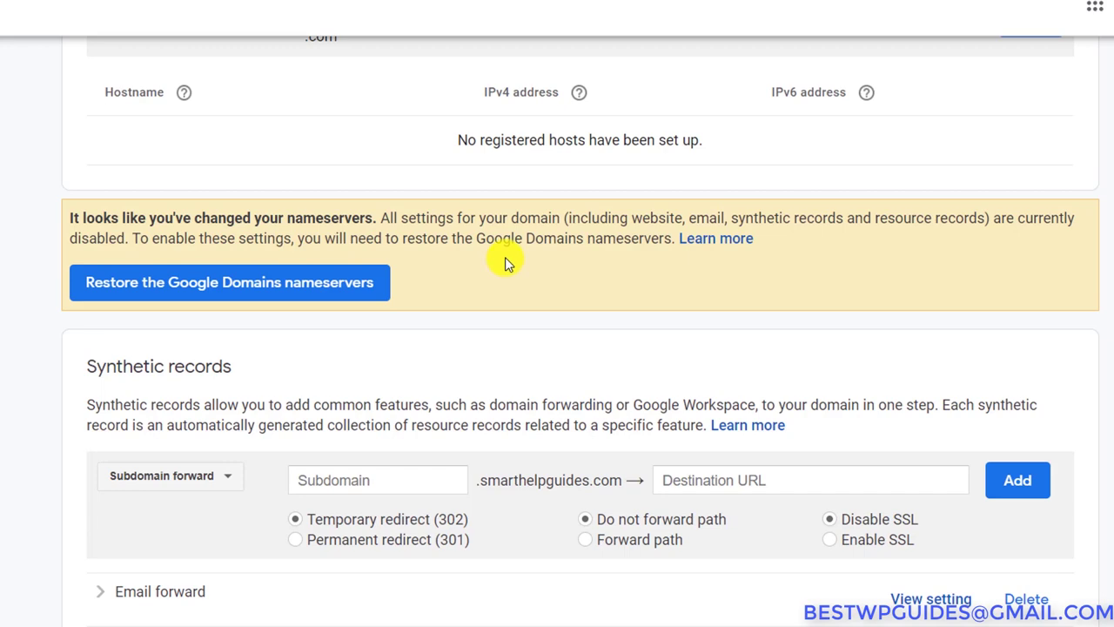
scroll(504, 255, "down", 2)
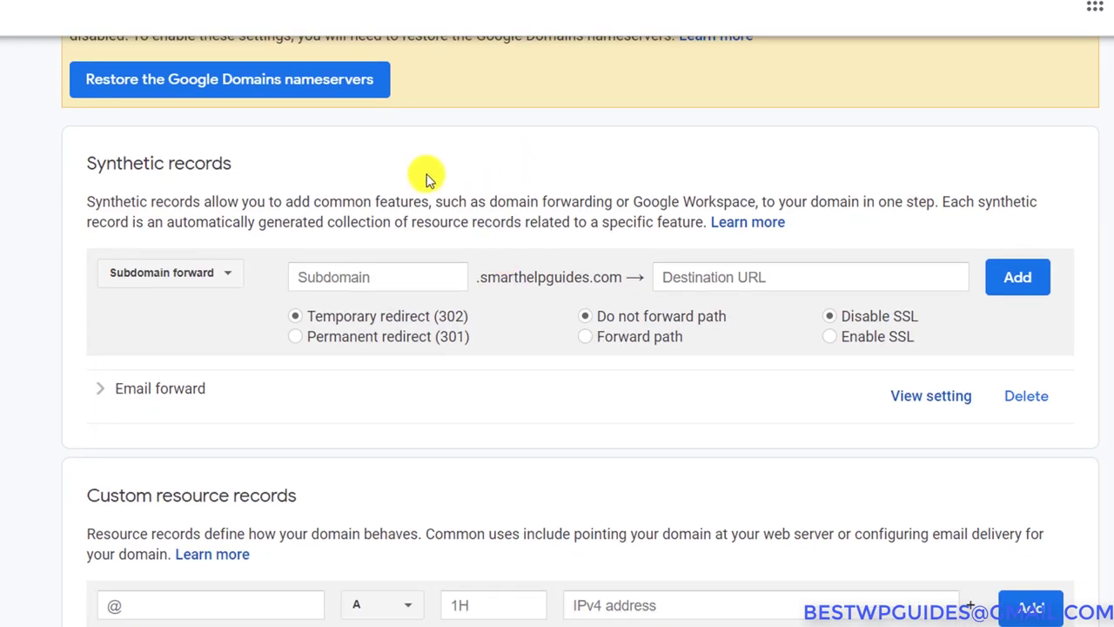
scroll(313, 196, "up", 3)
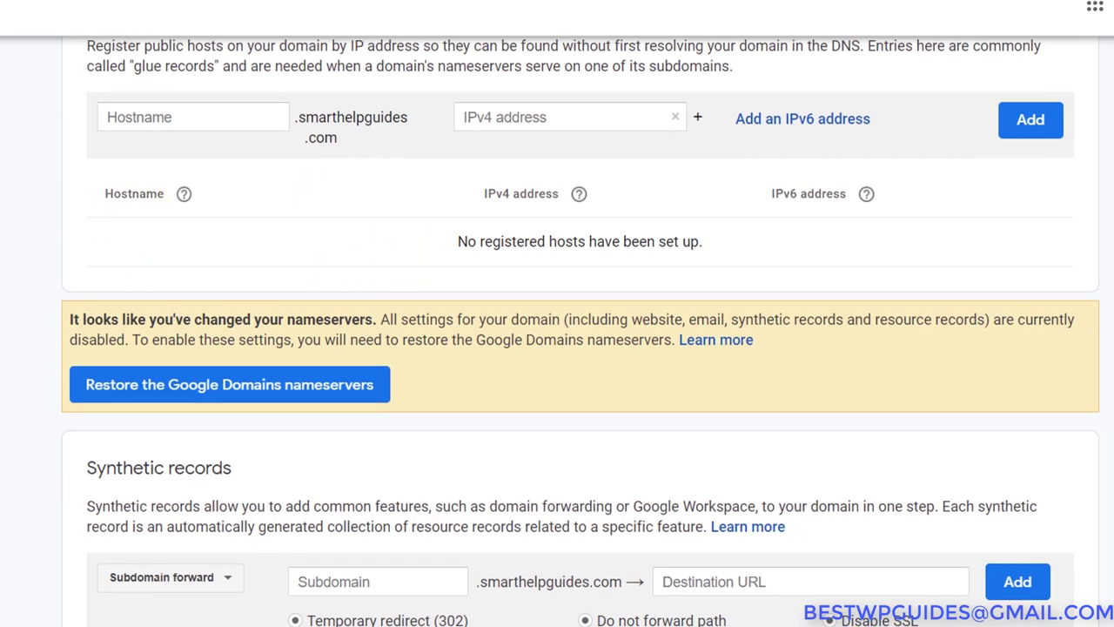
Step: Restore the Google Domains nameservers and review the existing Email forward synthetic record
left_click(269, 386)
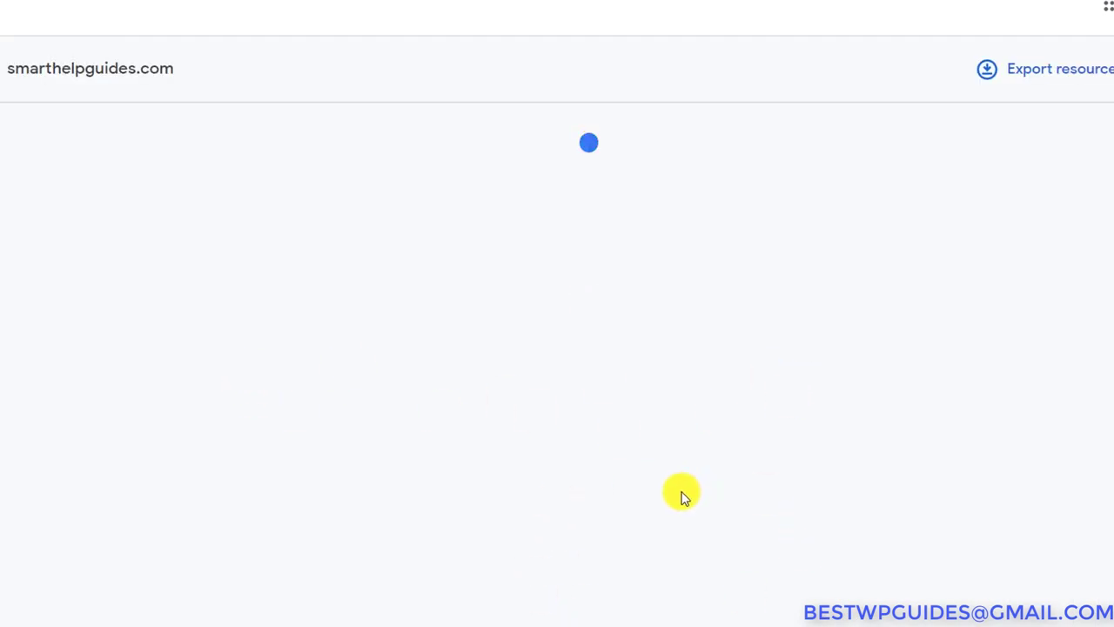
scroll(433, 456, "down", 6)
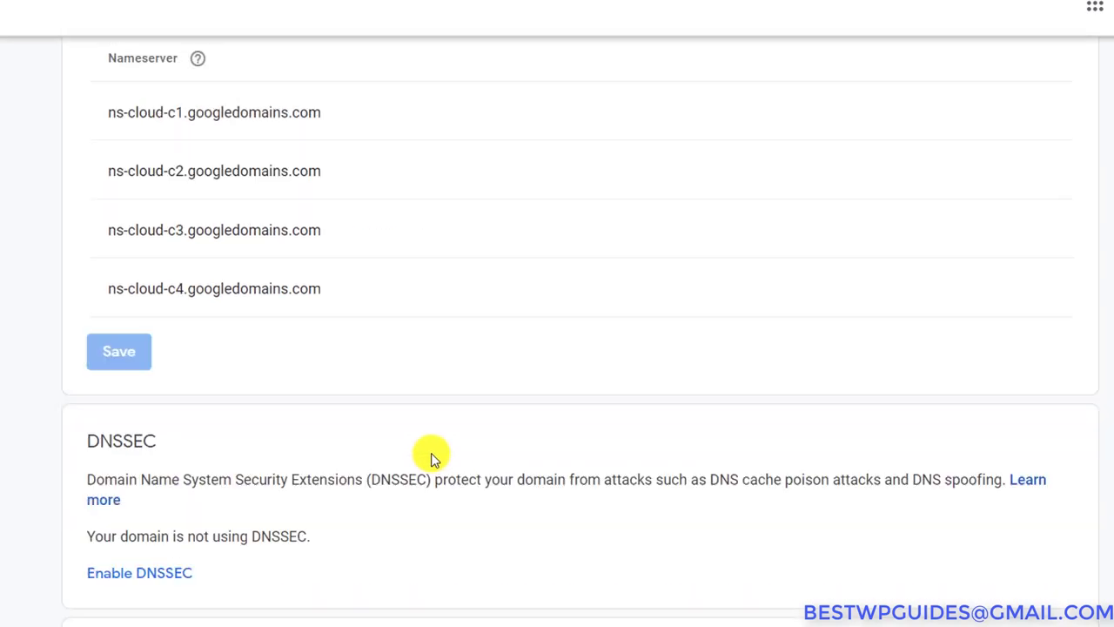
scroll(433, 455, "down", 3)
scroll(418, 451, "down", 1)
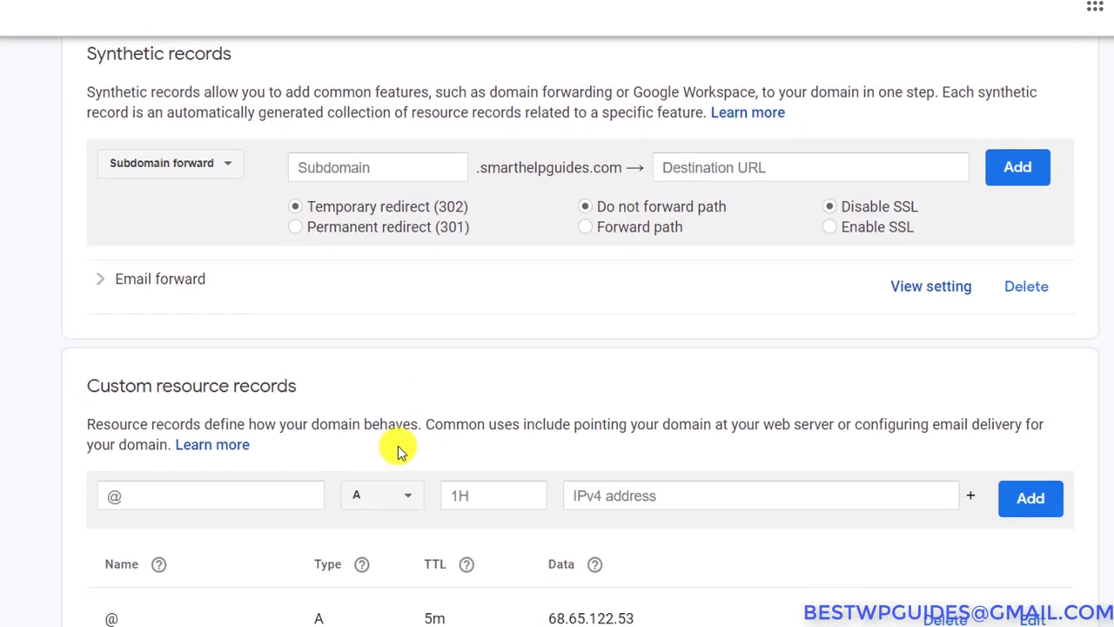
scroll(470, 370, "up", 3)
scroll(344, 302, "up", 3)
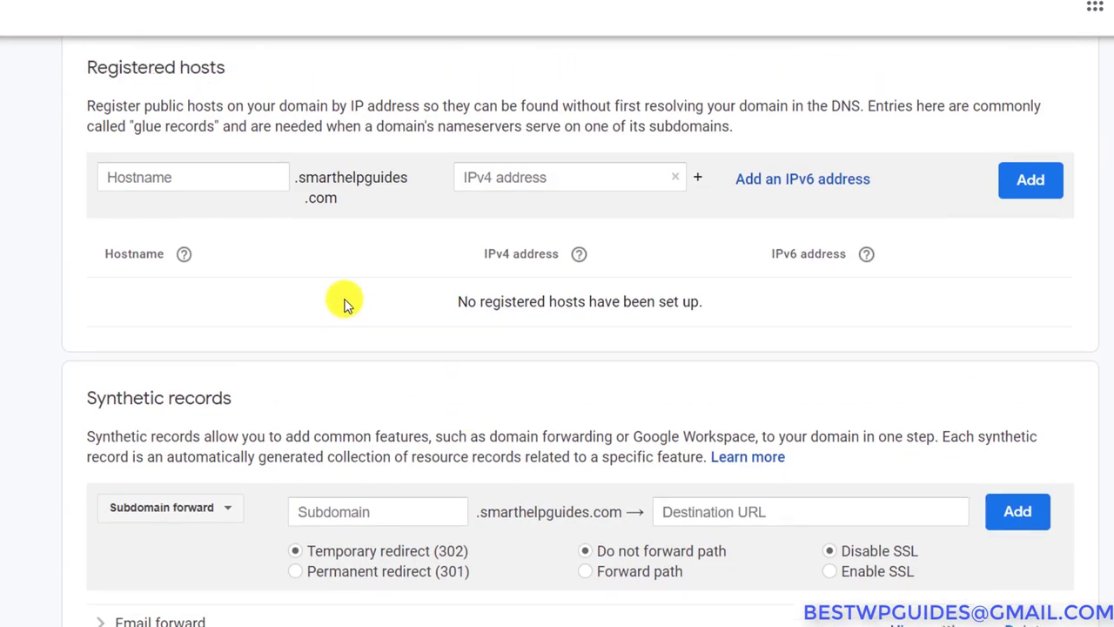
scroll(326, 331, "down", 4)
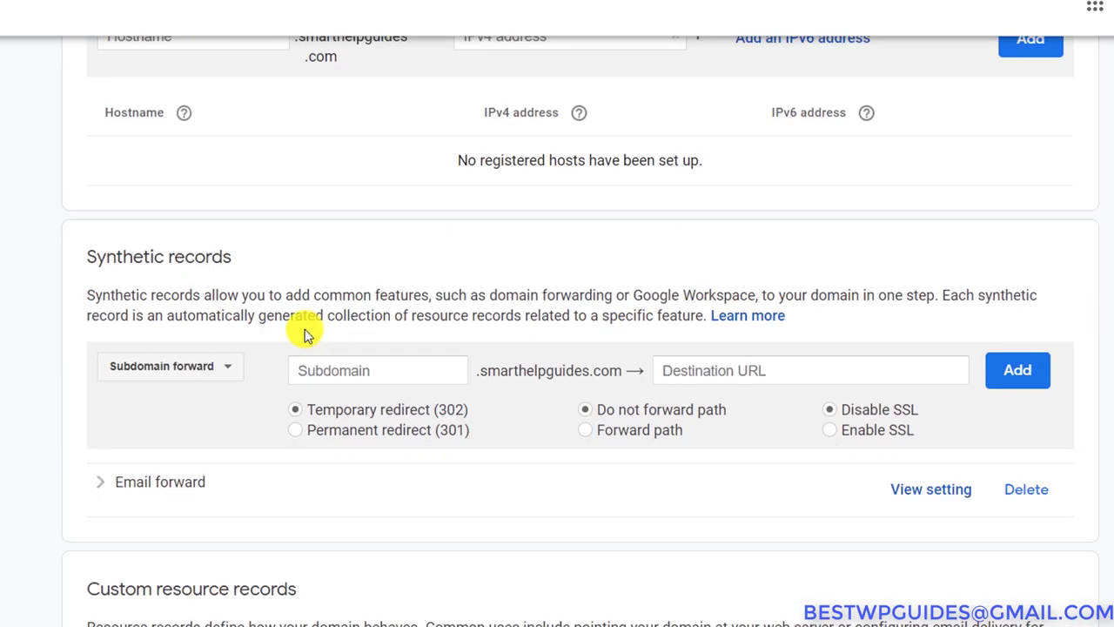
scroll(304, 329, "down", 1)
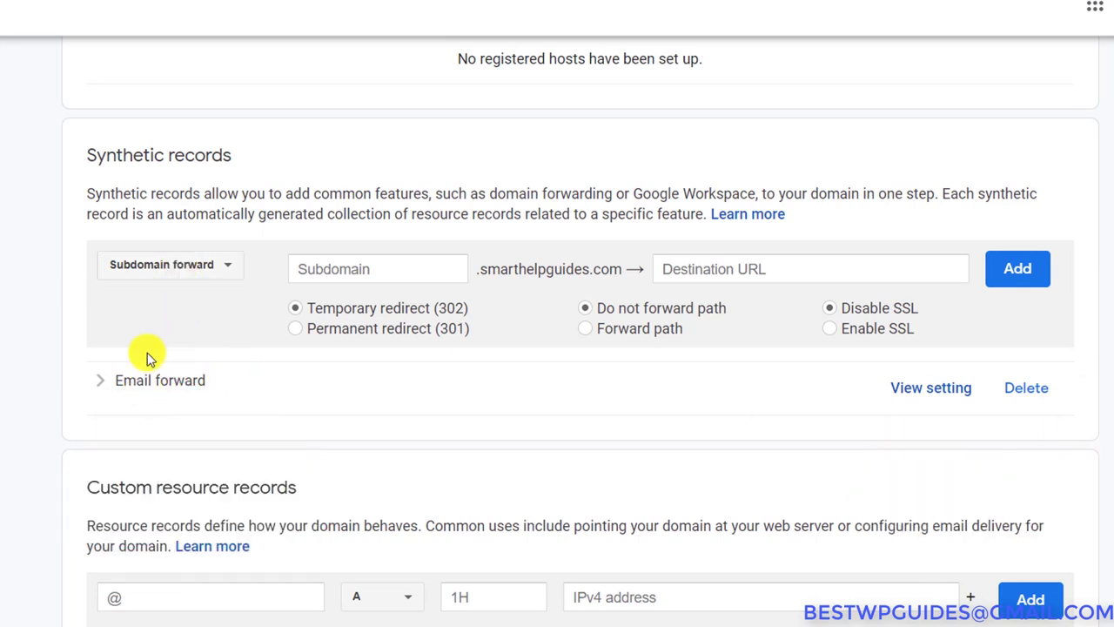
left_click(166, 381)
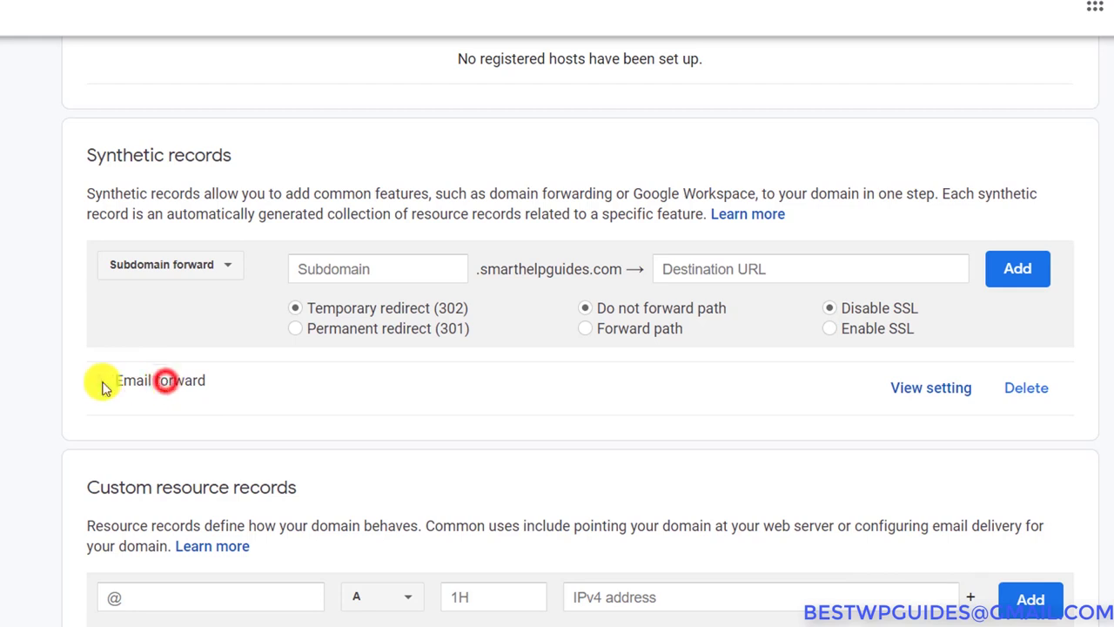
left_click(100, 383)
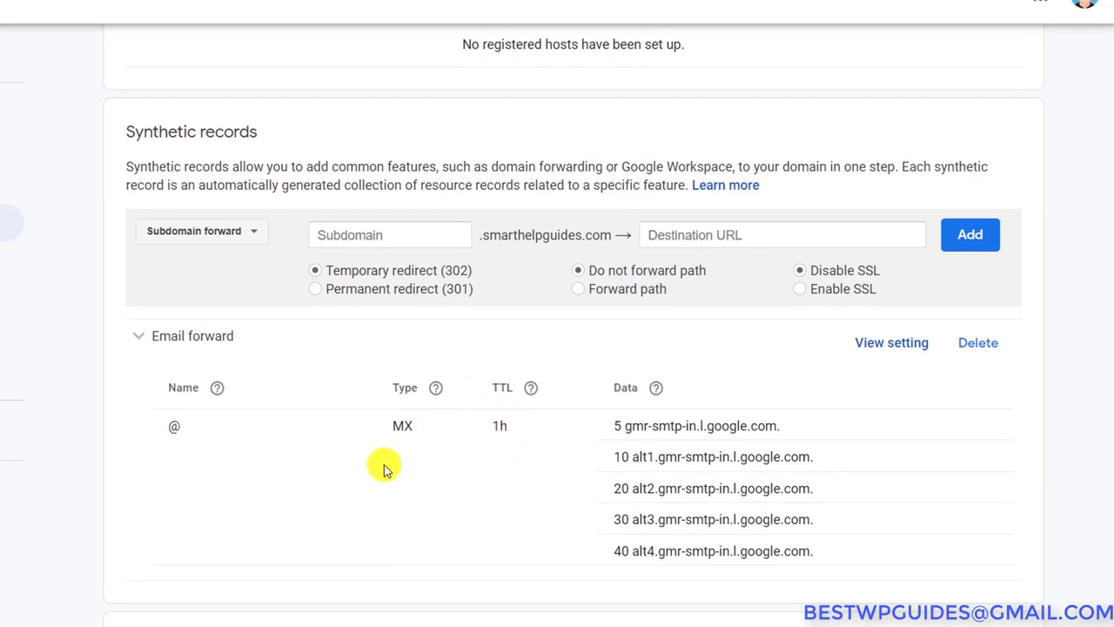
left_click(143, 340)
left_click(202, 233)
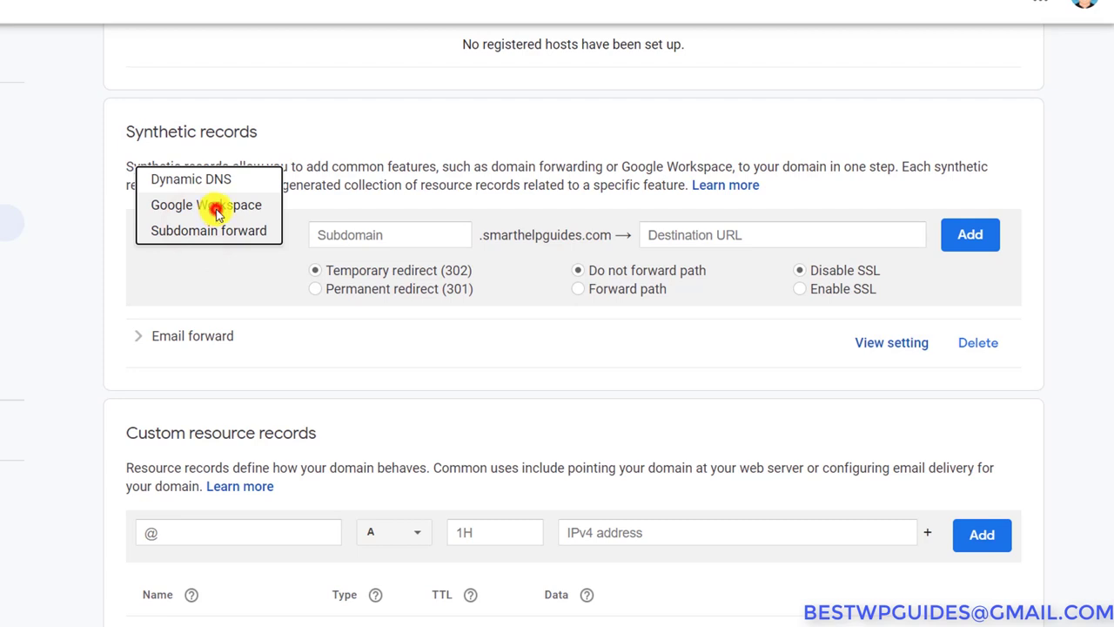
left_click(217, 213)
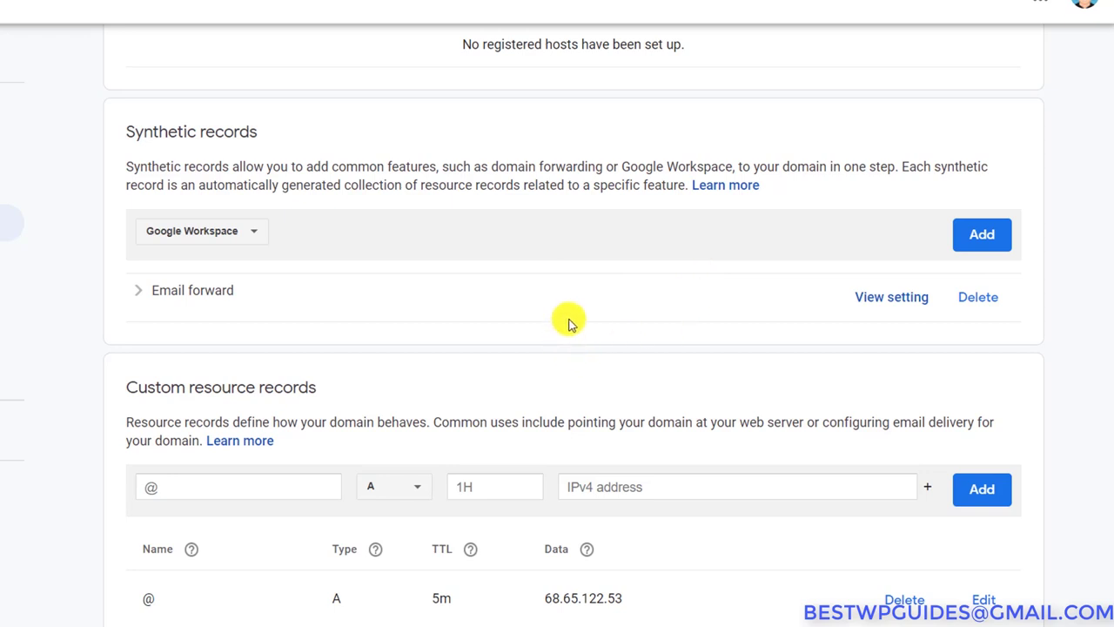
left_click(175, 234)
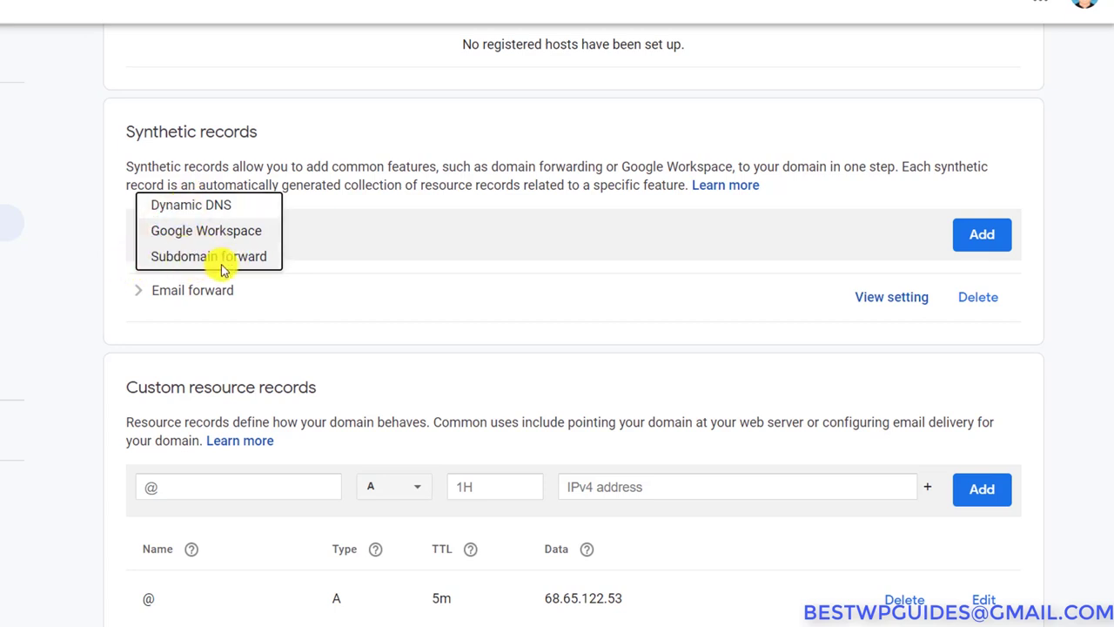
left_click(185, 260)
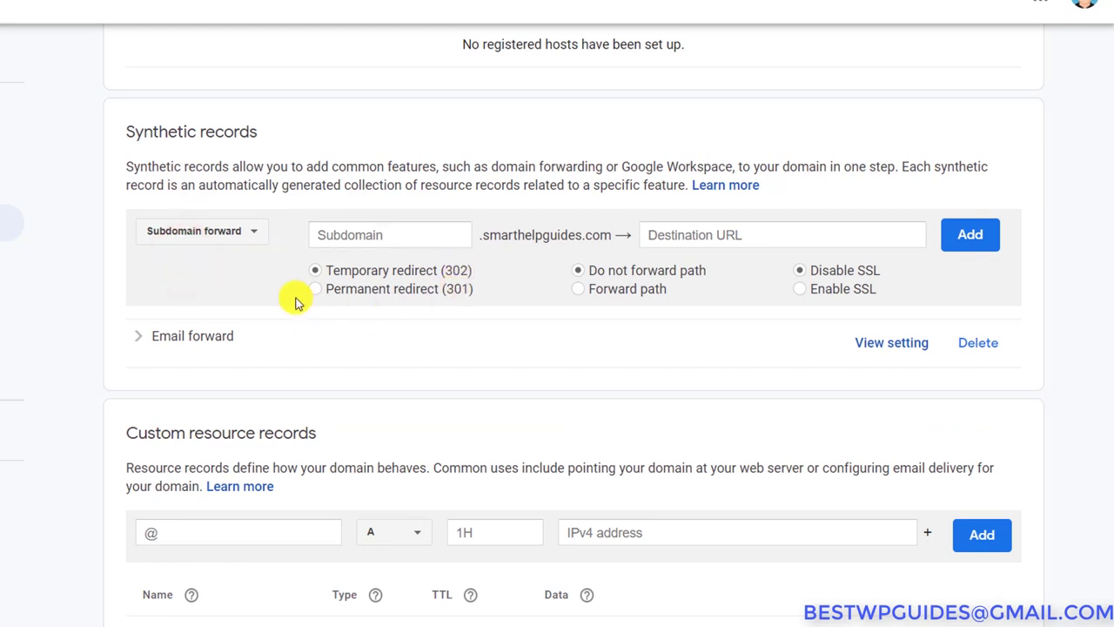
left_click(340, 240)
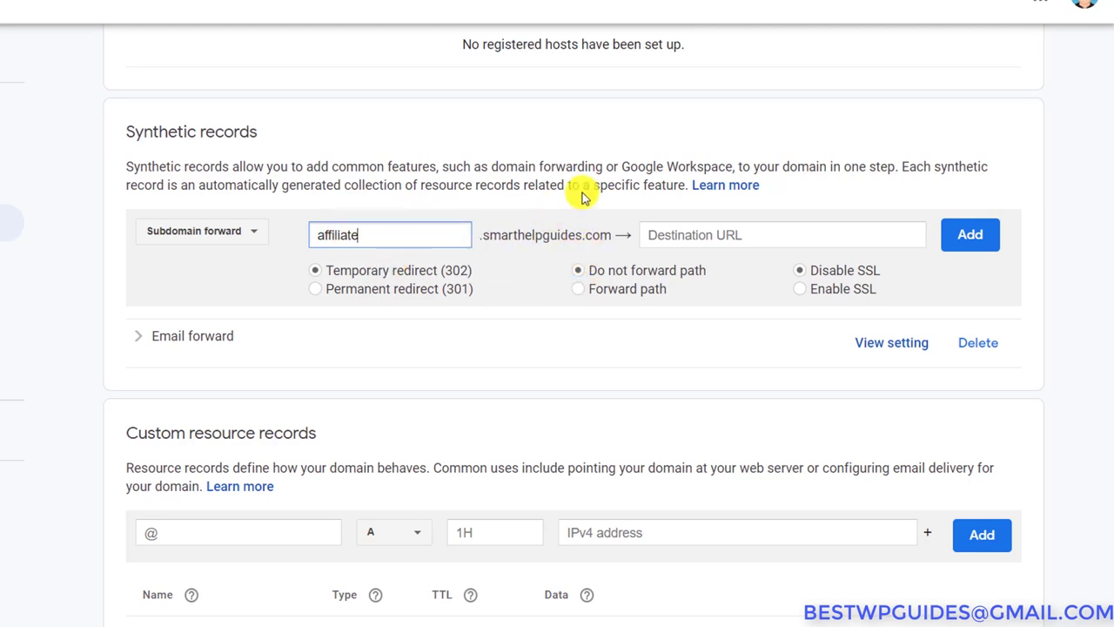
left_click(676, 241)
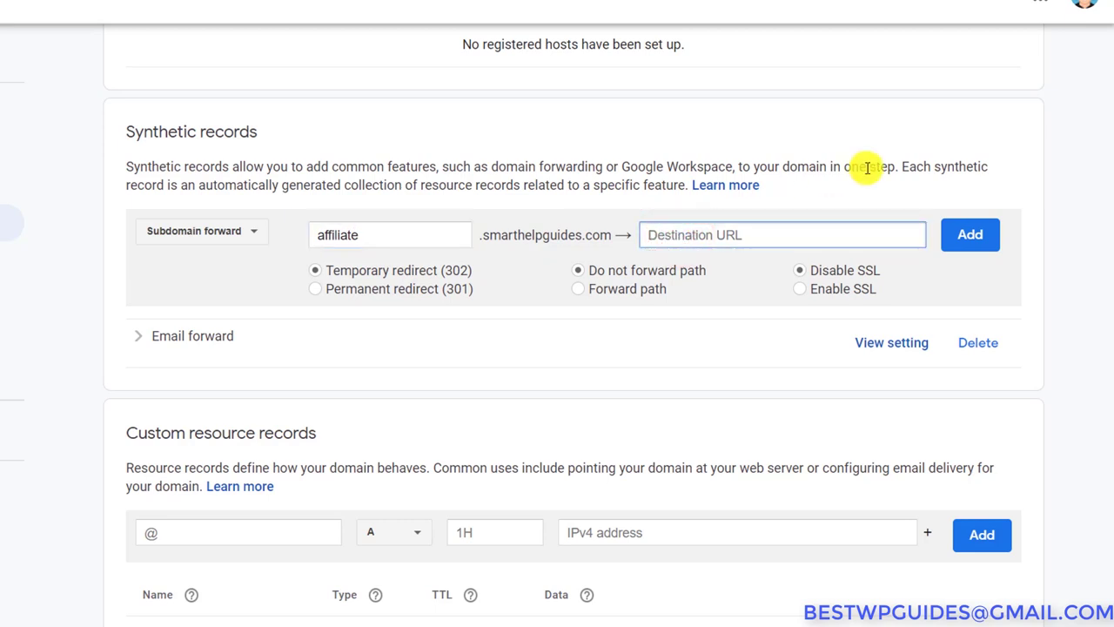
type("https://fb.com")
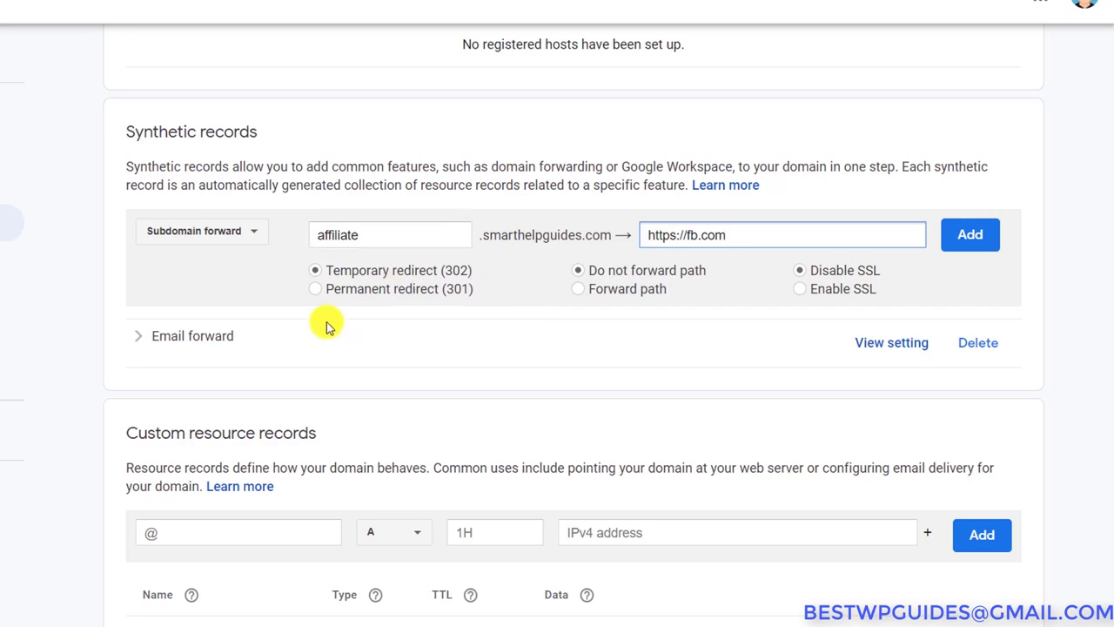
left_click(982, 238)
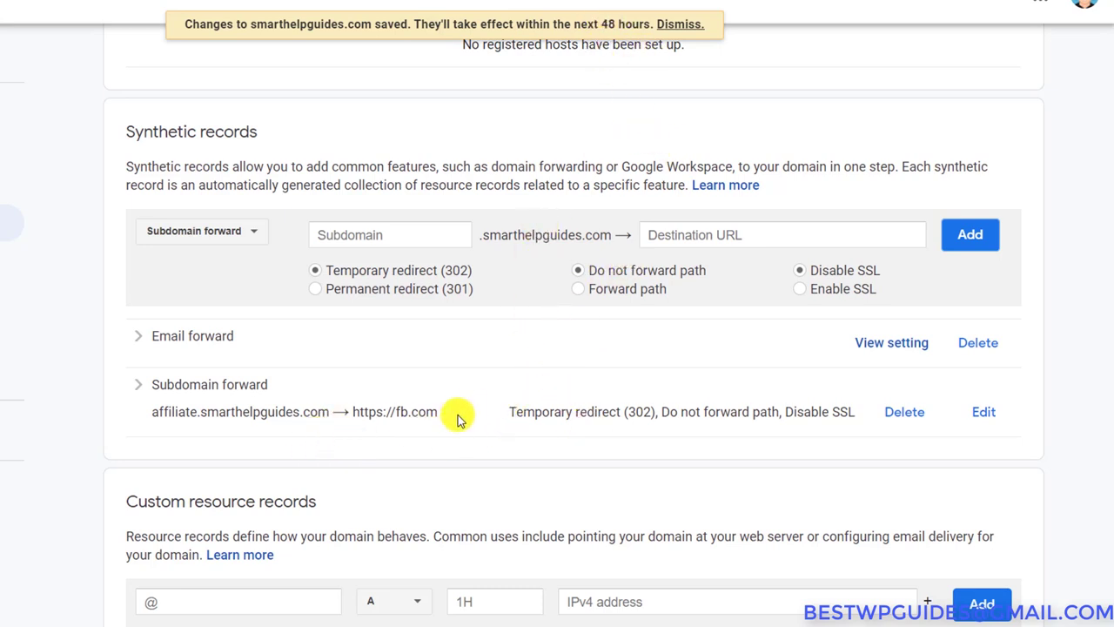
scroll(450, 423, "down", 1)
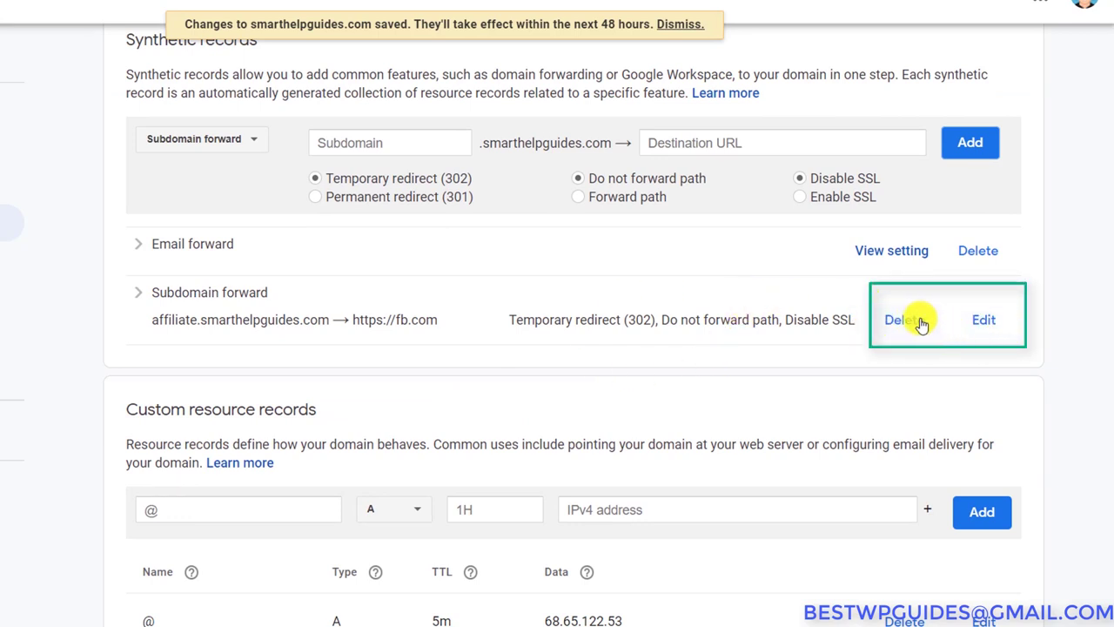
scroll(592, 325, "down", 1)
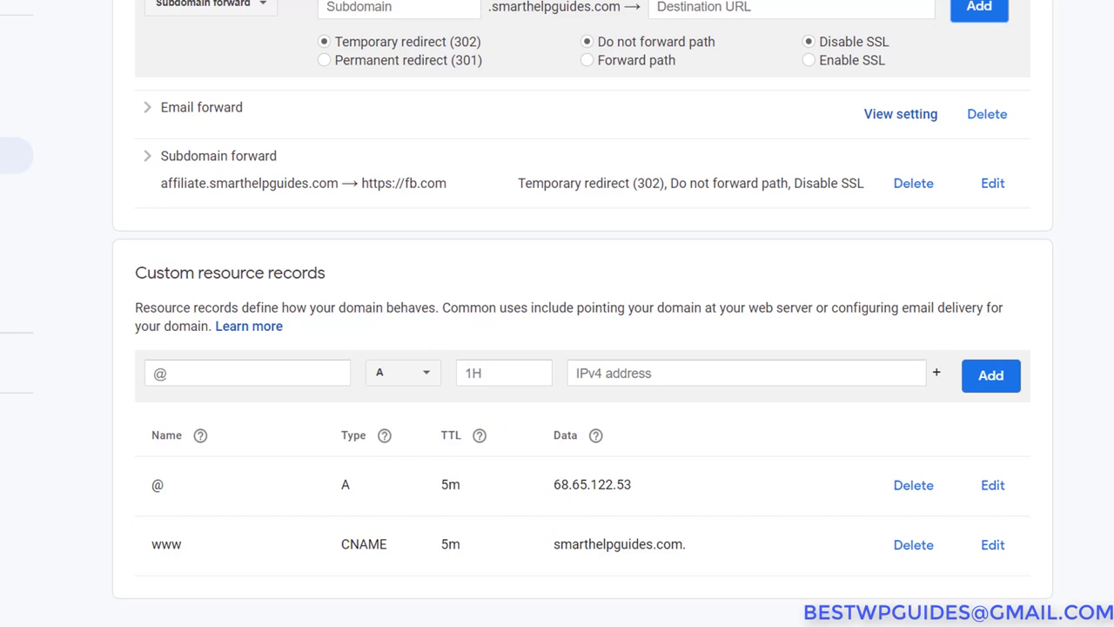
Step: Select the existing @ A record's IP address 68.65.122.53
left_click(550, 484)
left_click_drag(550, 484, 633, 498)
left_click(651, 487)
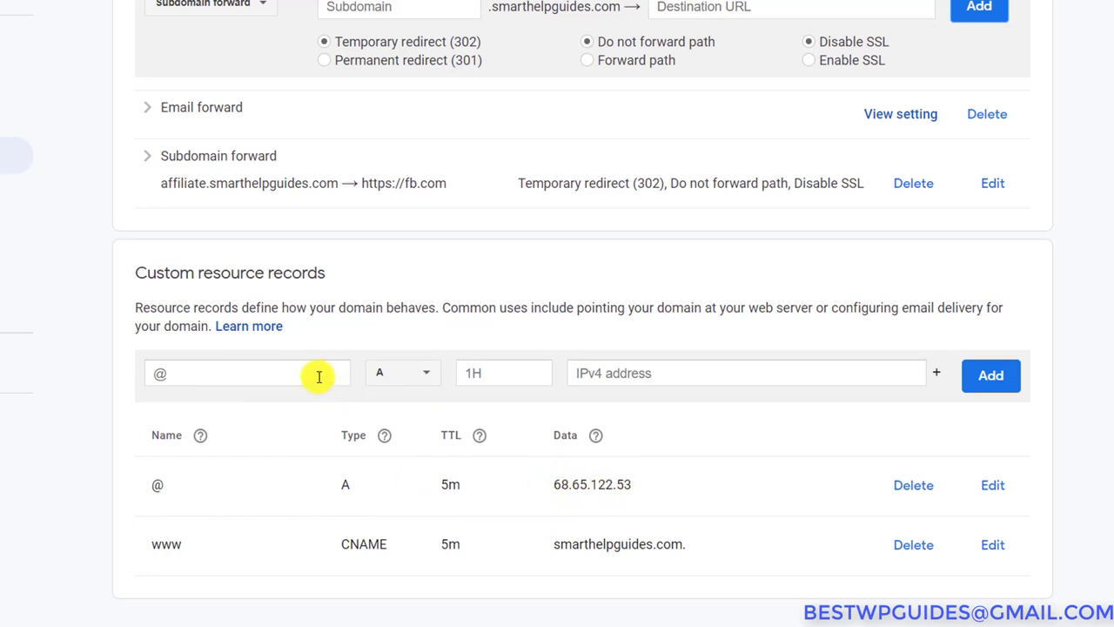
Step: Try adding a second @ A record, TTL 5m, to 68.65.122.54; it's rejected as already in use
left_click(211, 382)
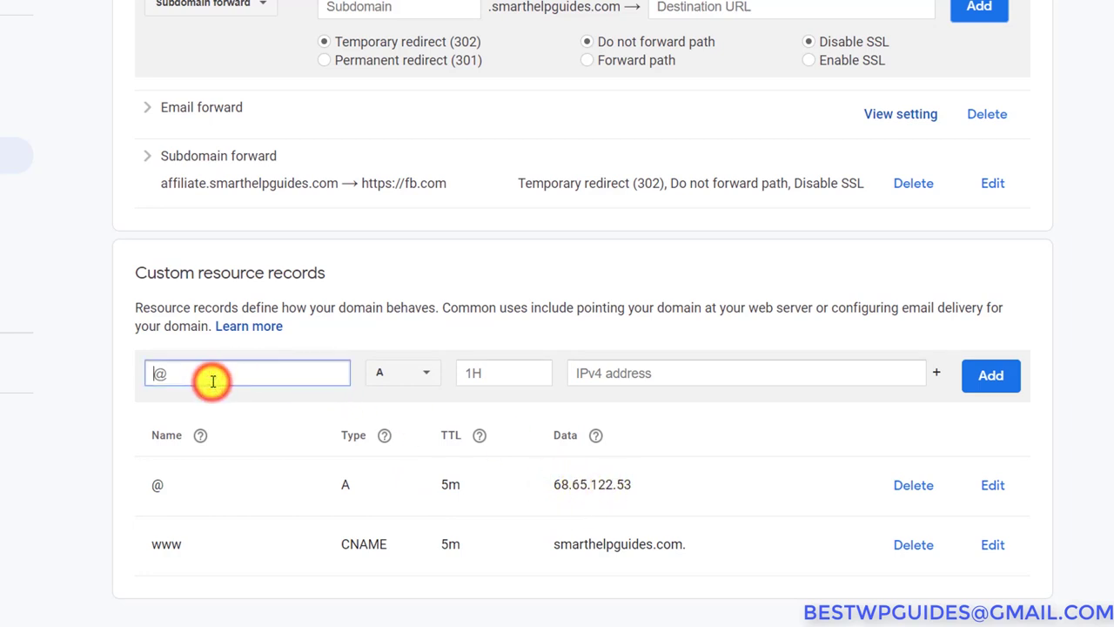
left_click(394, 380)
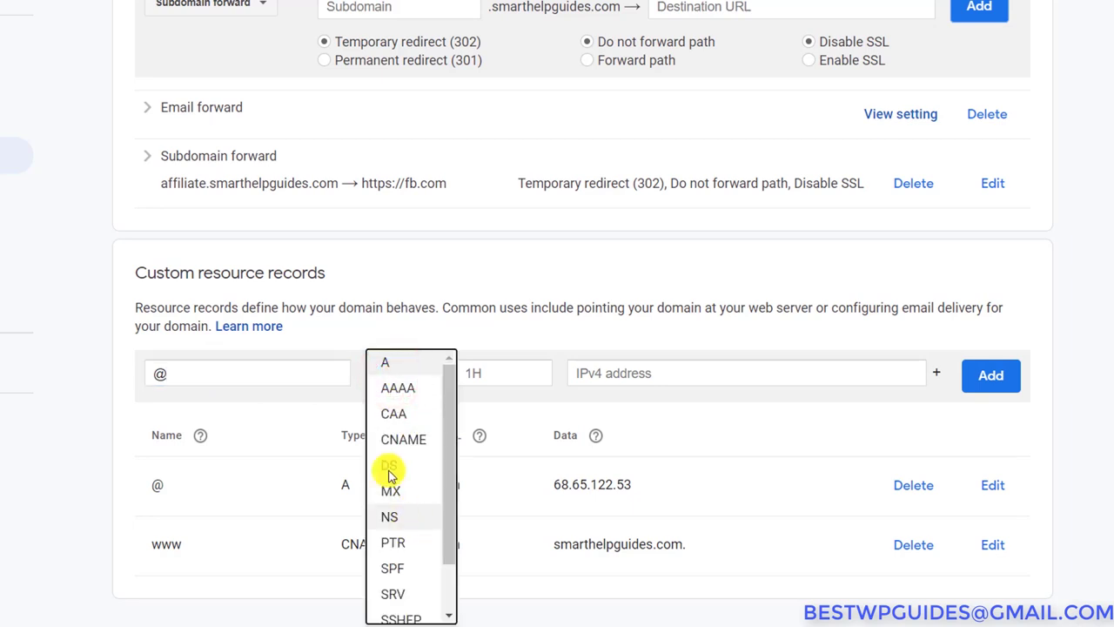
left_click(396, 363)
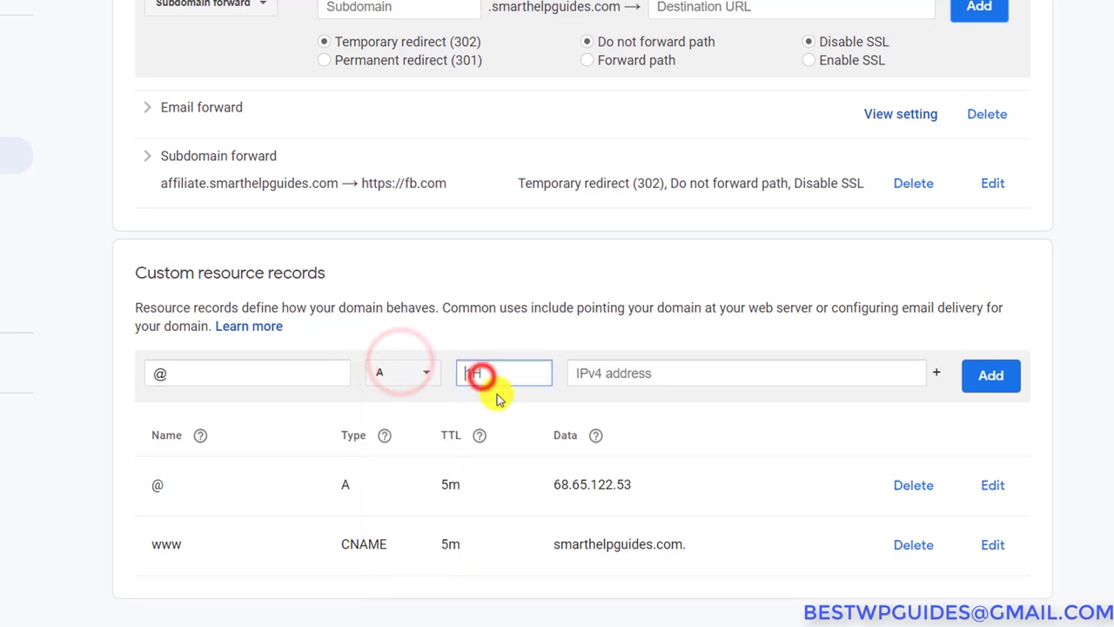
left_click(481, 372)
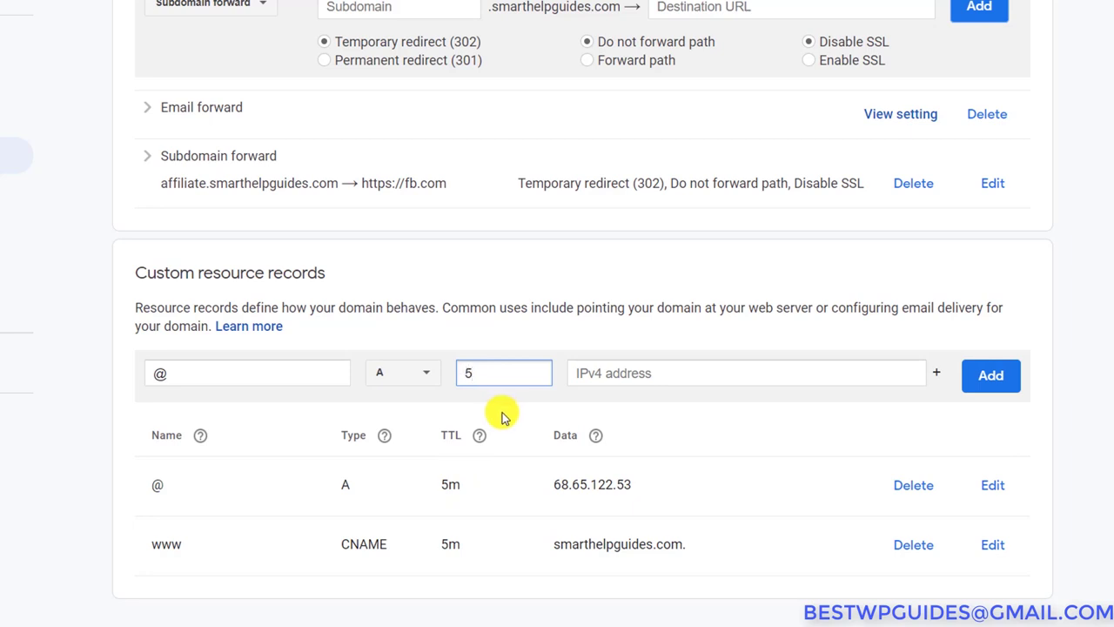
type("m")
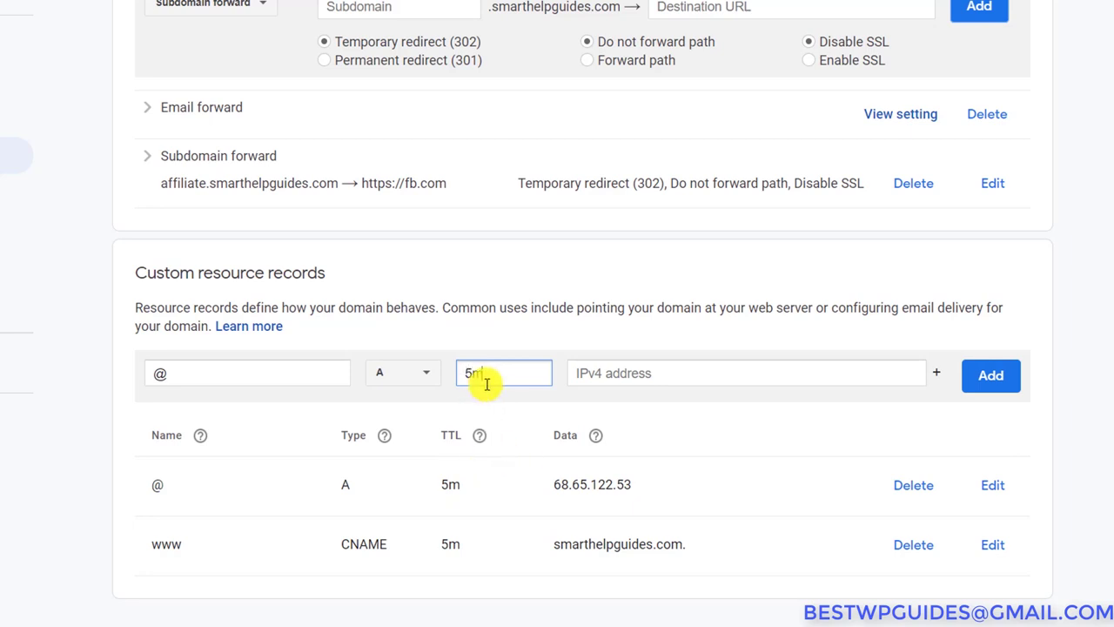
left_click(585, 374)
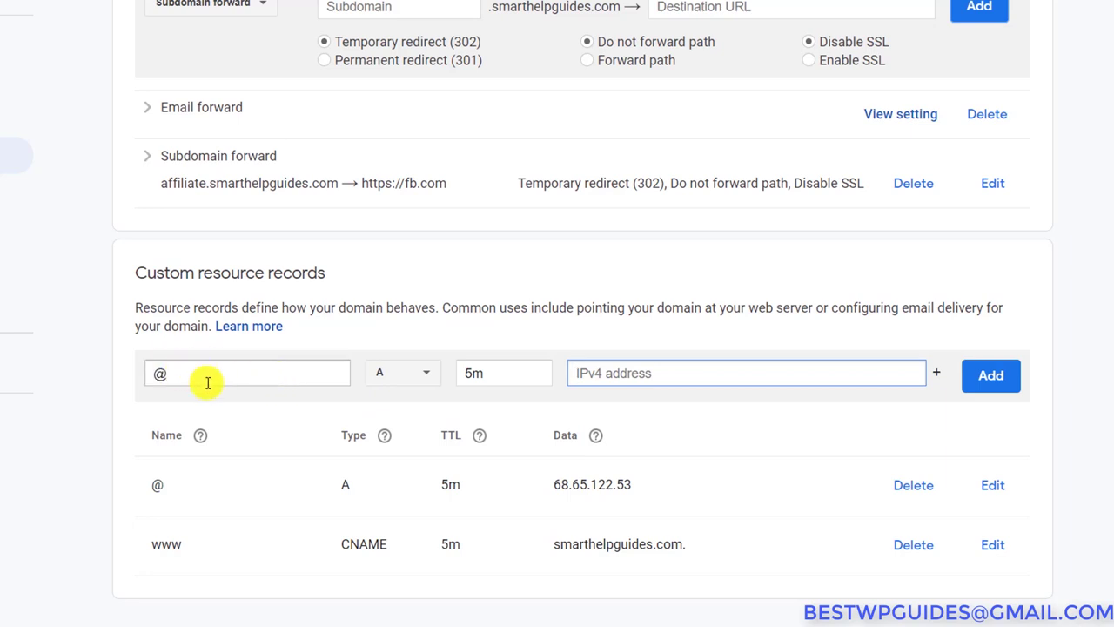
left_click_drag(636, 475, 542, 479)
key("ctrl+c")
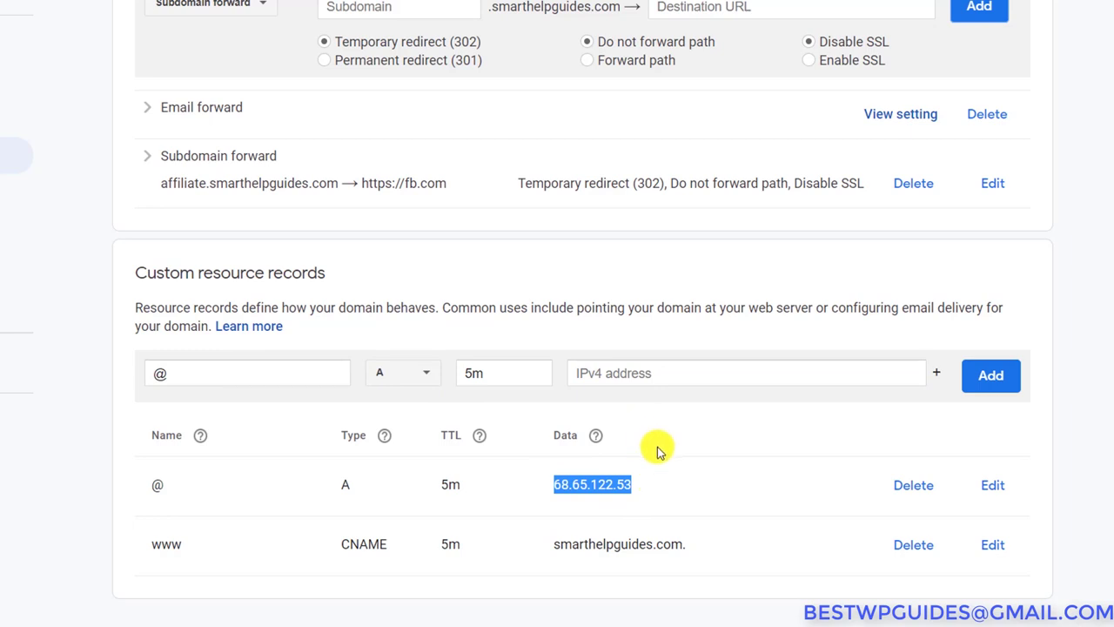
left_click(689, 372)
key("ctrl+v")
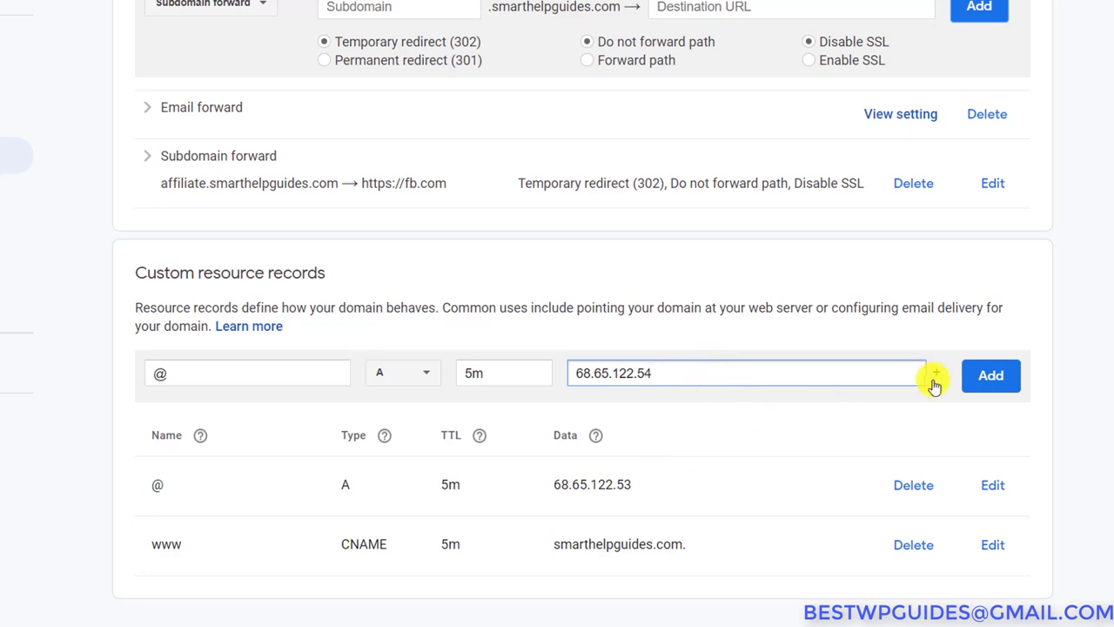
left_click(988, 375)
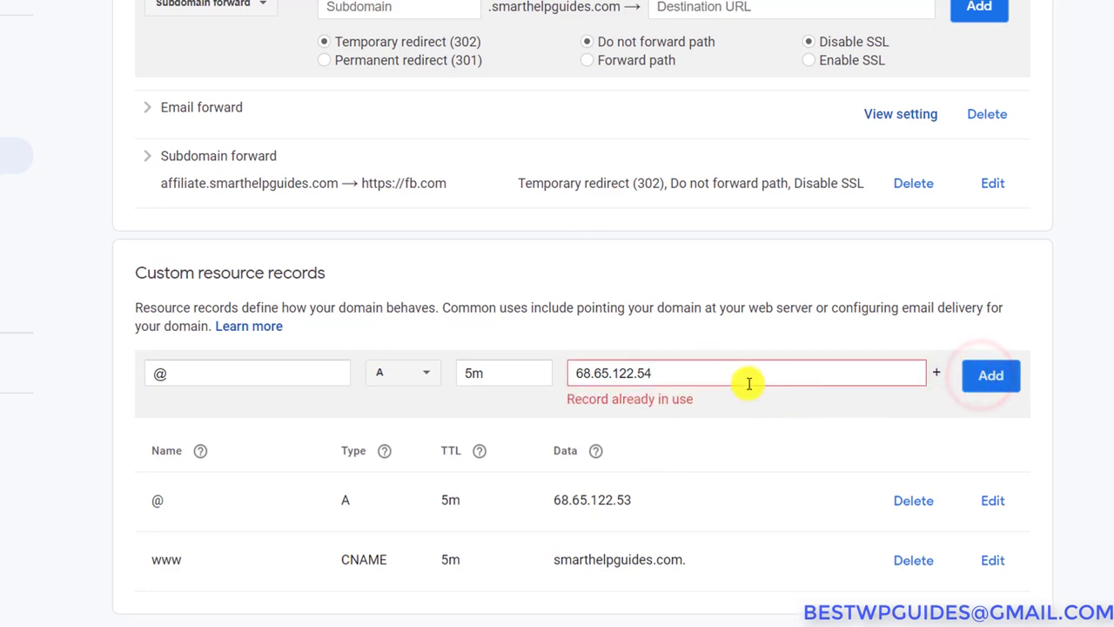
Step: Change the record name to shop and add it as an A record to 23.227.38.65 with 5m TTL
left_click_drag(696, 405, 604, 427)
left_click(602, 425)
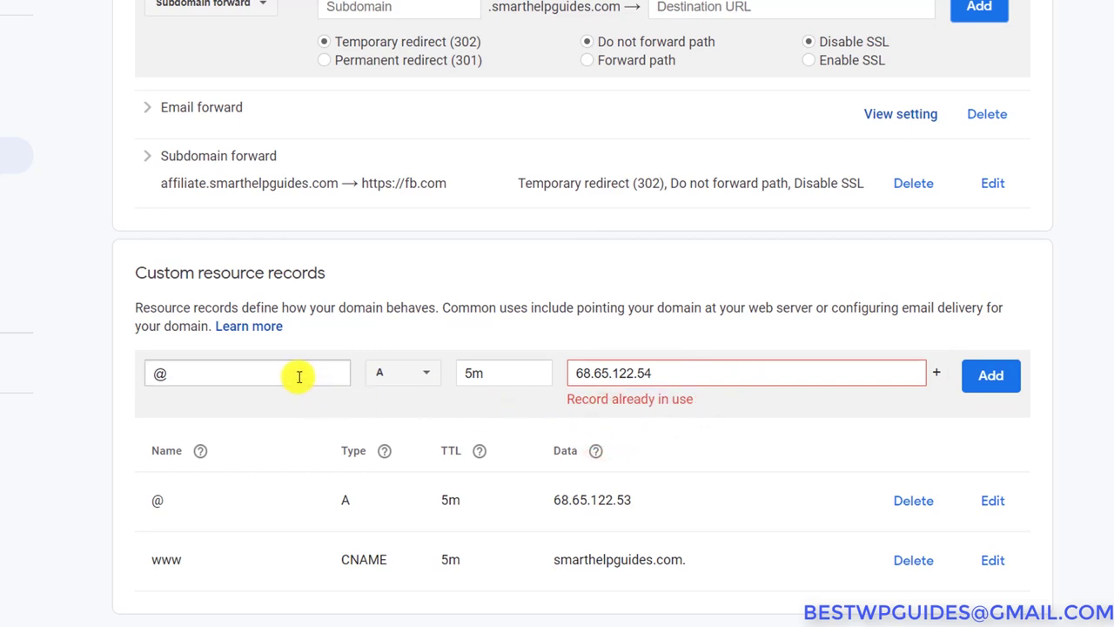
double_click(159, 374)
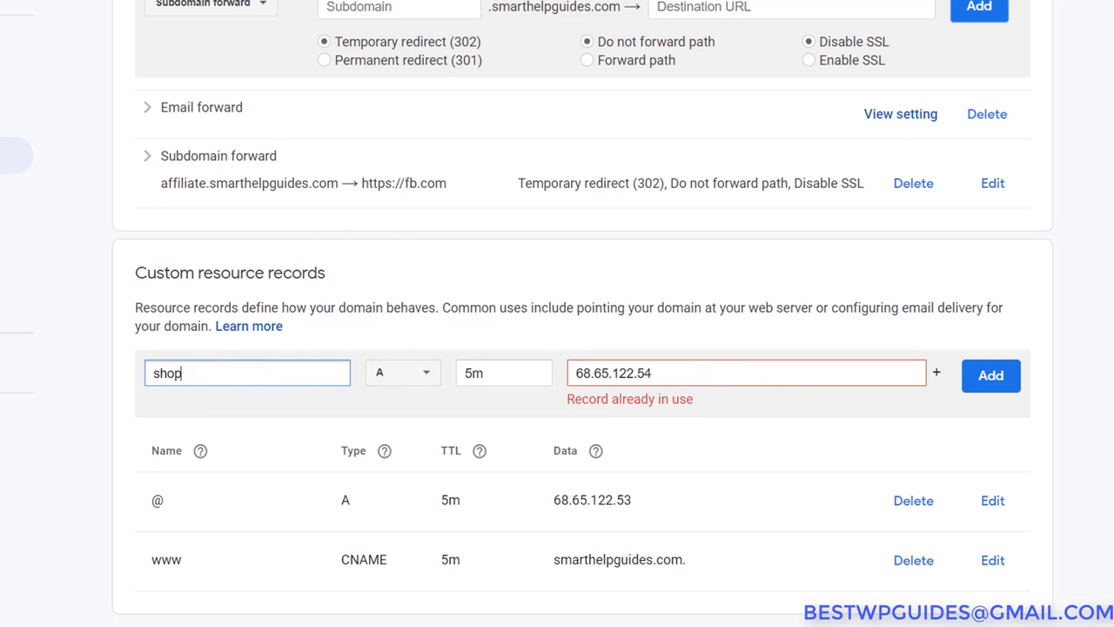
triple_click(666, 371)
type("23.227.38.65")
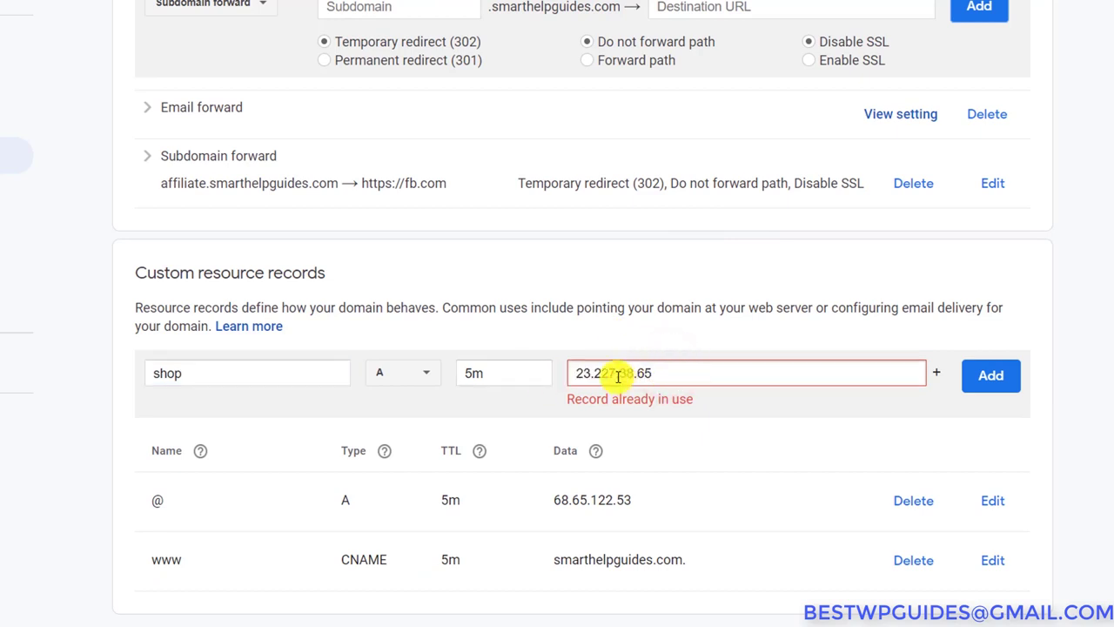
left_click(982, 379)
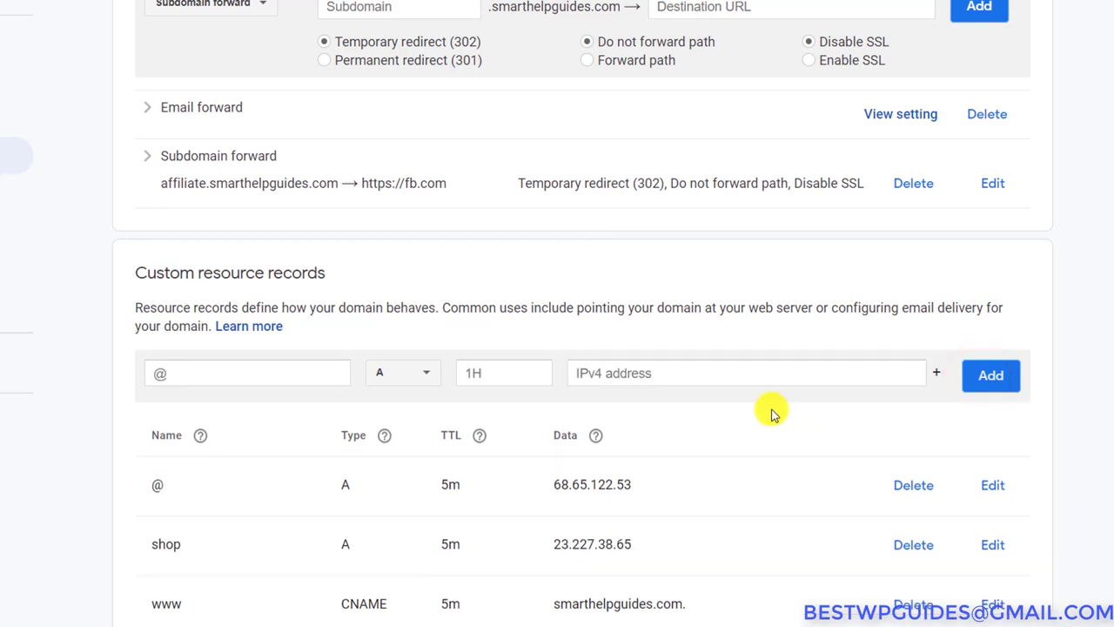
Step: Review the existing www CNAME record pointing to smarthelpguides.com
scroll(691, 373, "down", 1)
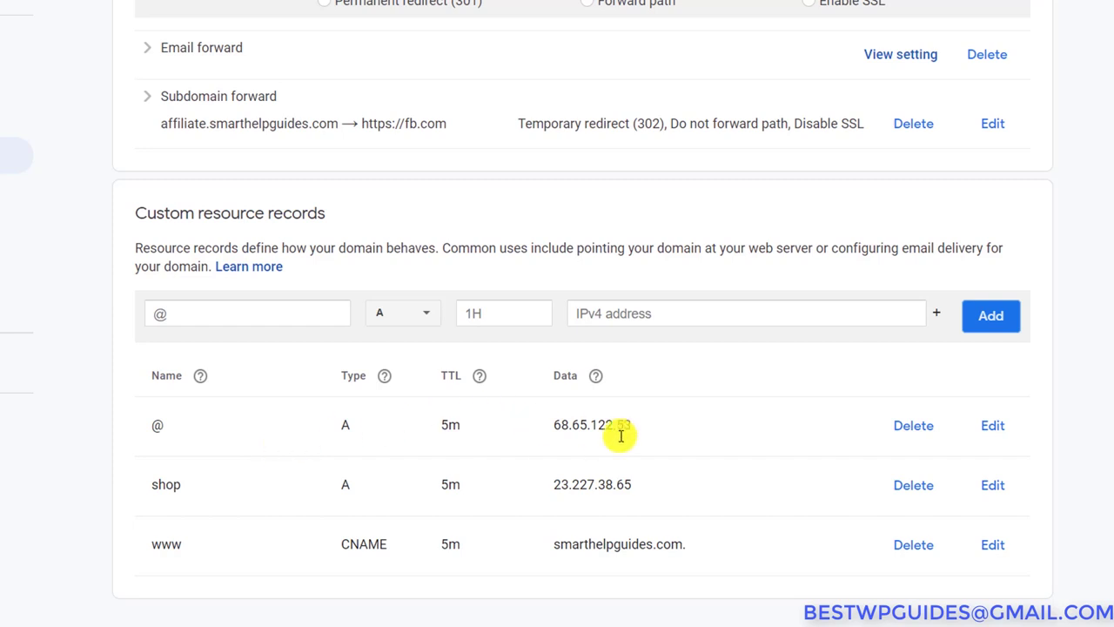
triple_click(177, 539)
left_click(218, 565)
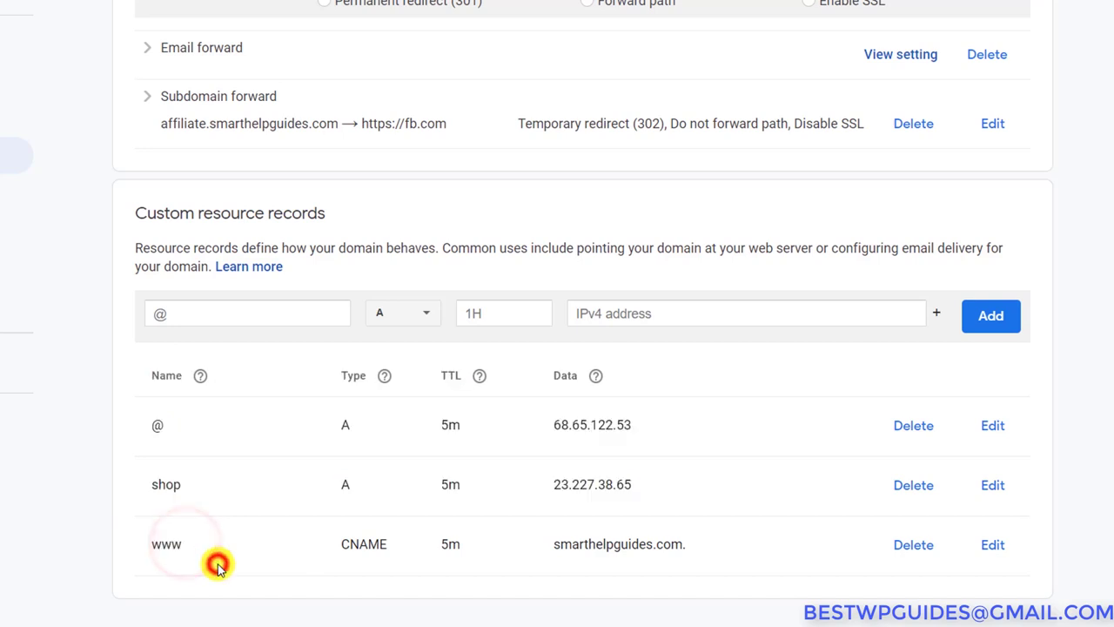
left_click(261, 321)
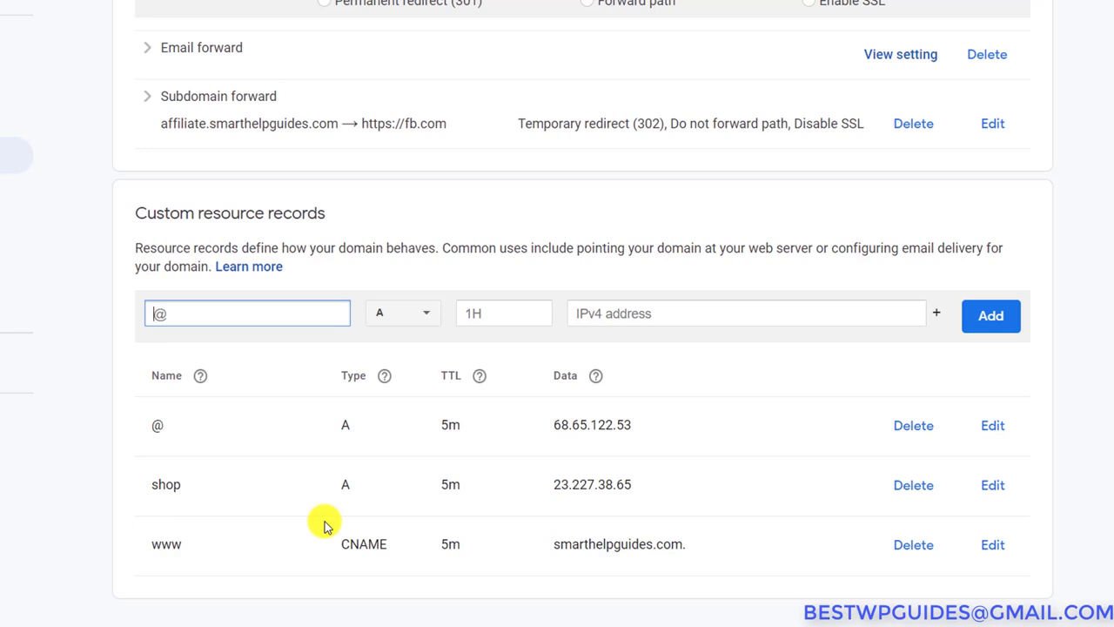
left_click(185, 547)
double_click(185, 547)
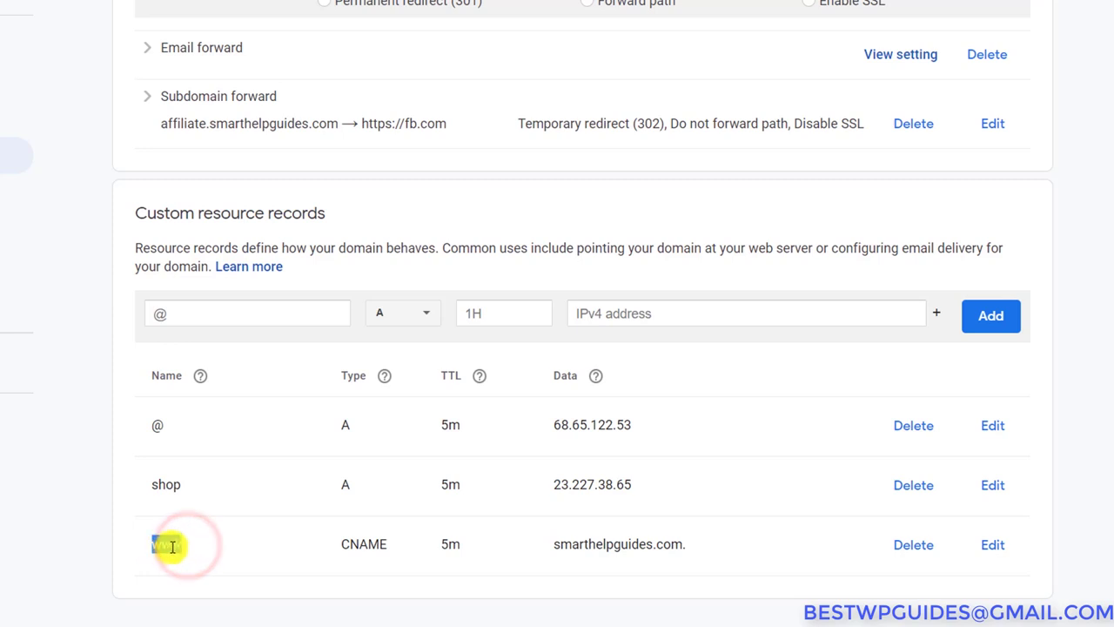
left_click(212, 545)
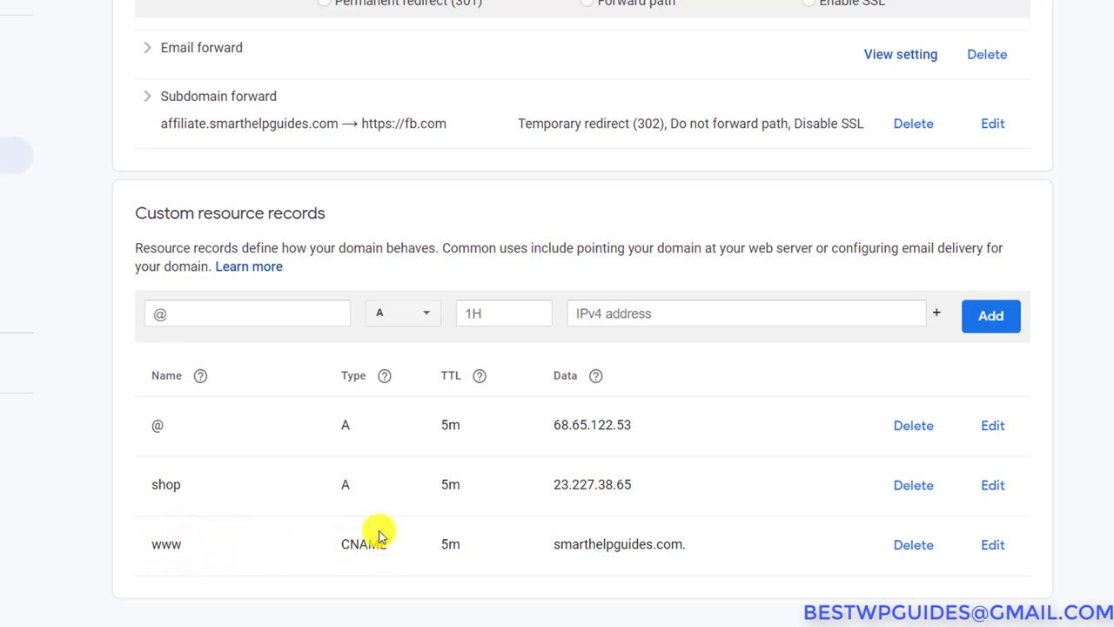
double_click(365, 543)
left_click(499, 543)
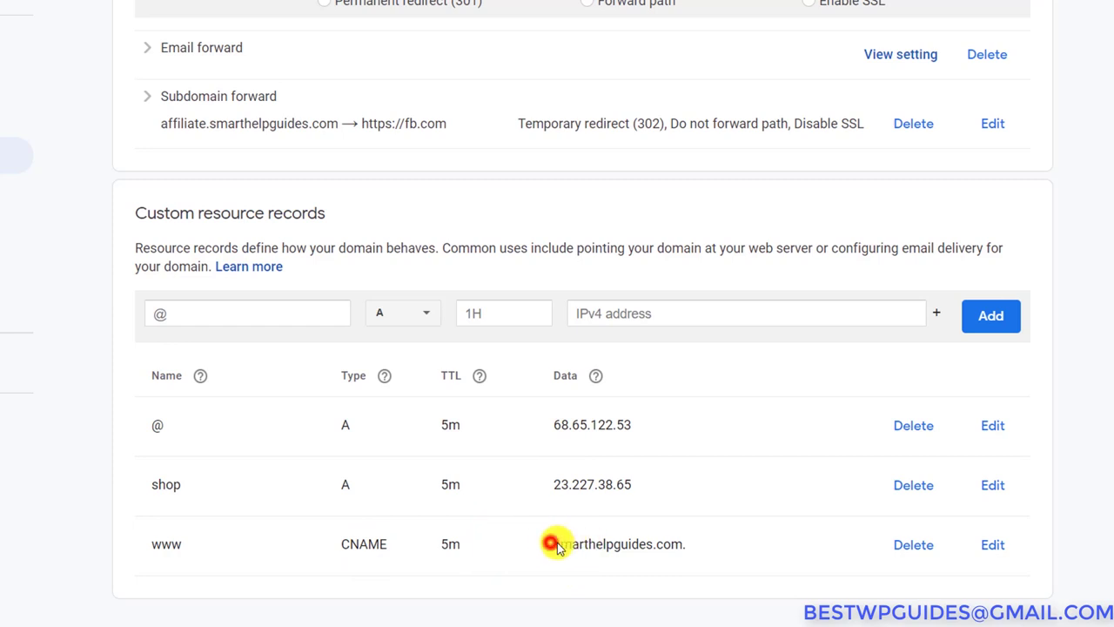
left_click_drag(558, 544, 746, 547)
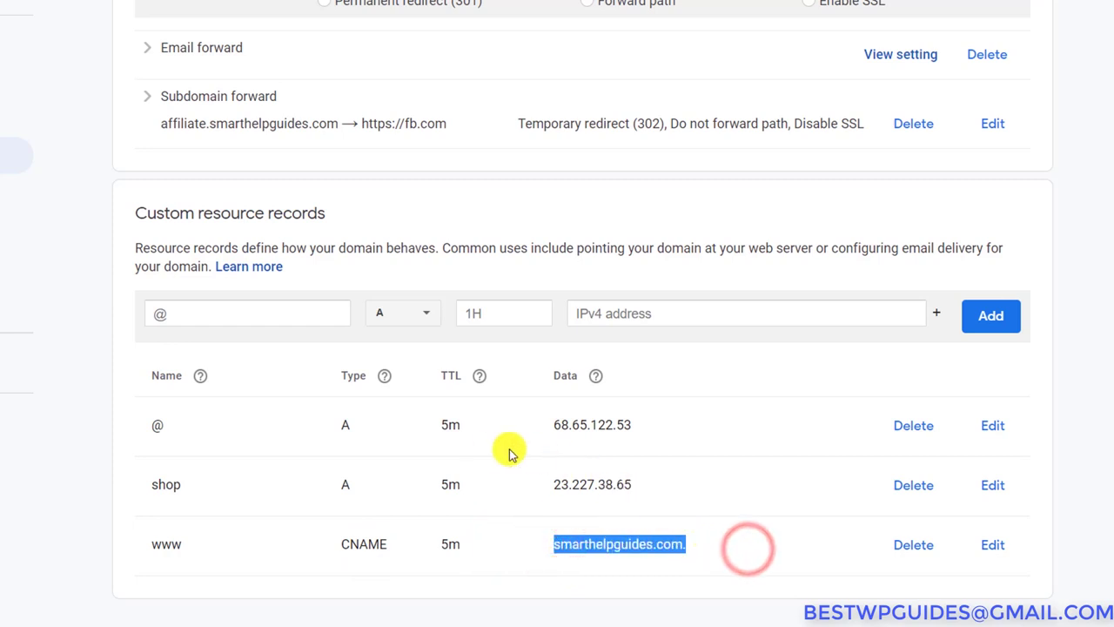
left_click(421, 488)
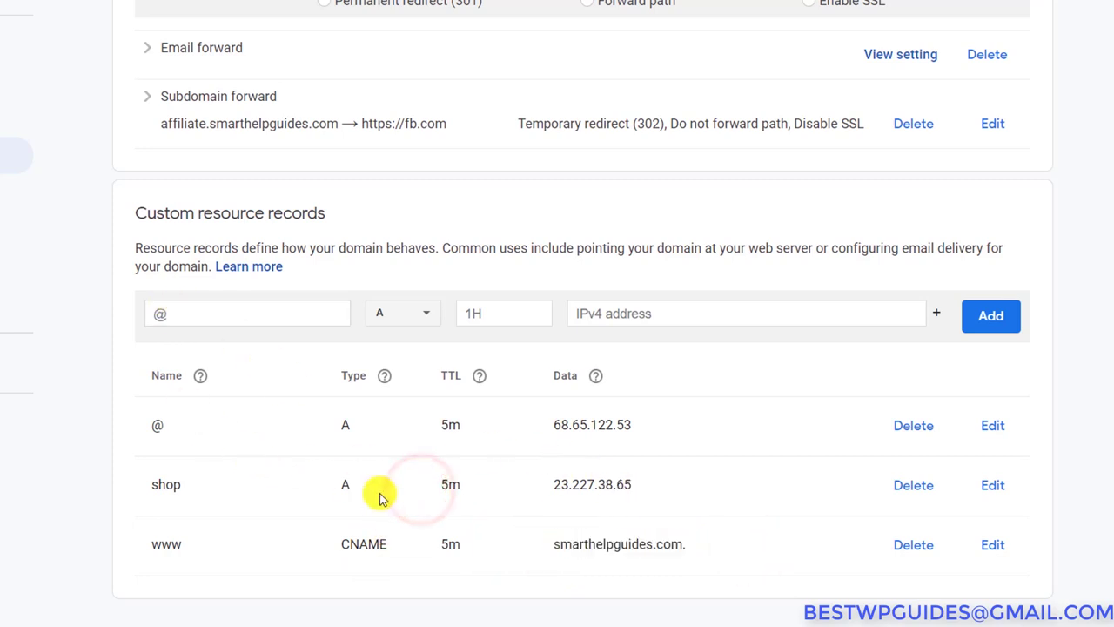
left_click(245, 317)
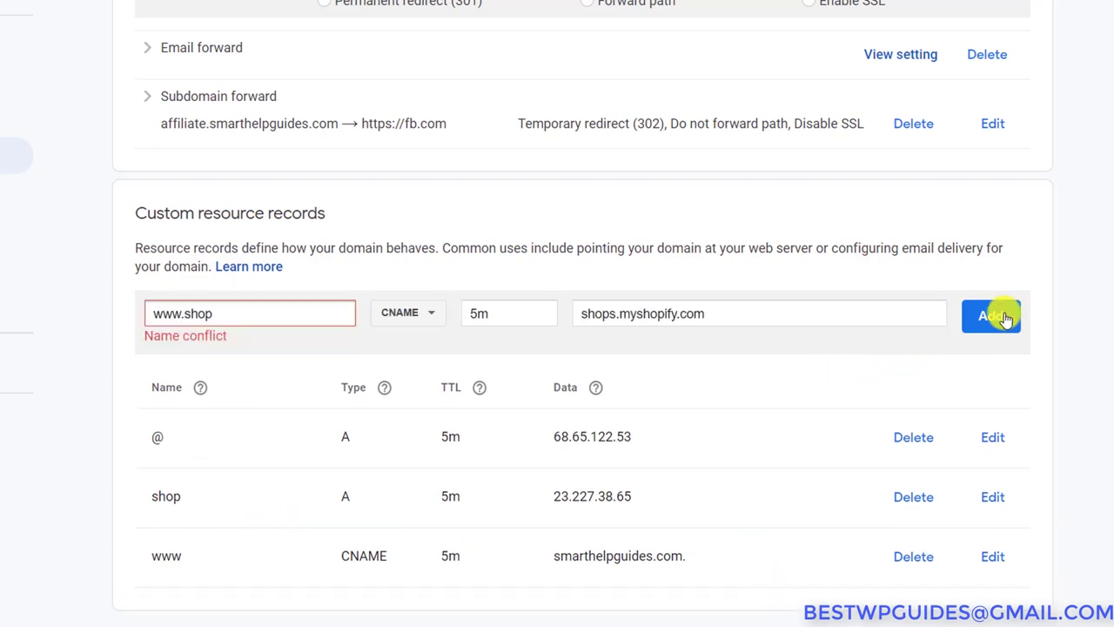
left_click(999, 313)
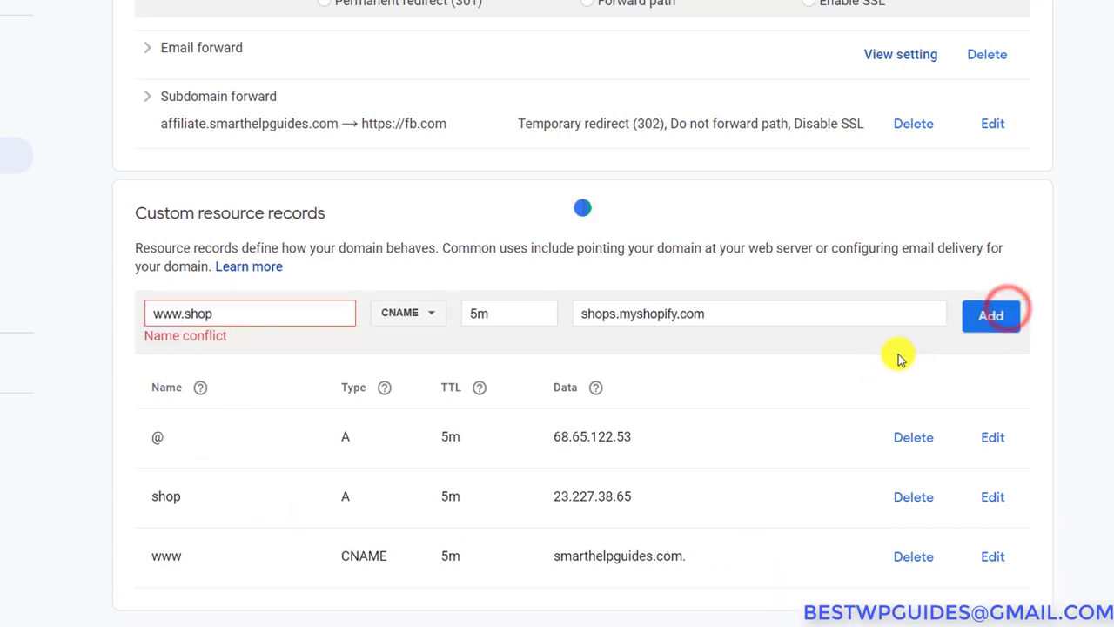
scroll(692, 383, "down", 1)
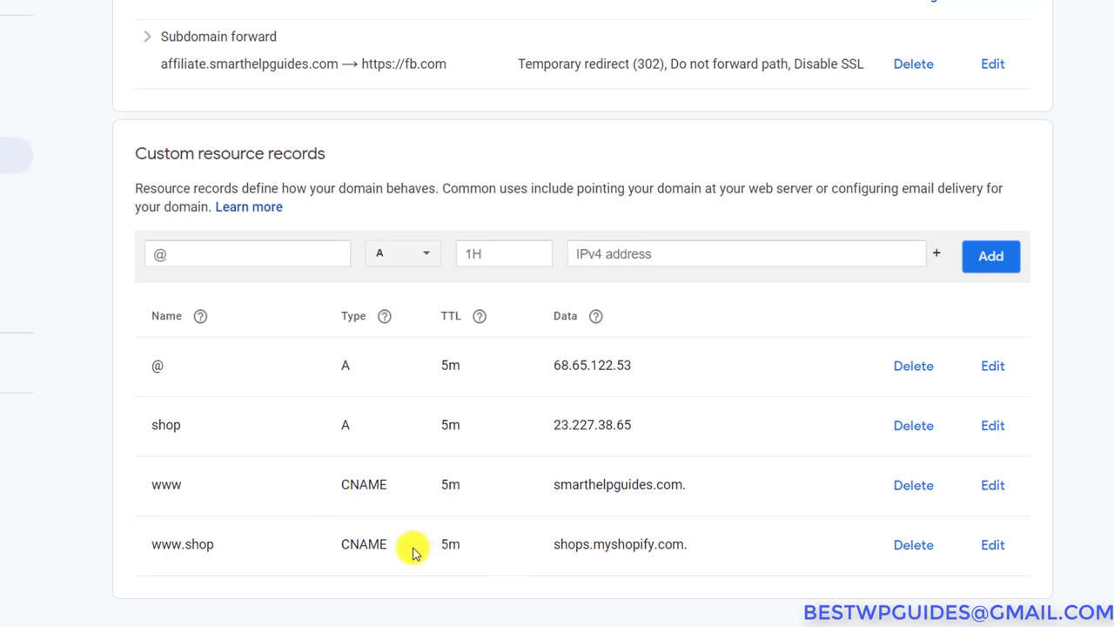
left_click_drag(411, 548, 347, 544)
left_click(587, 550)
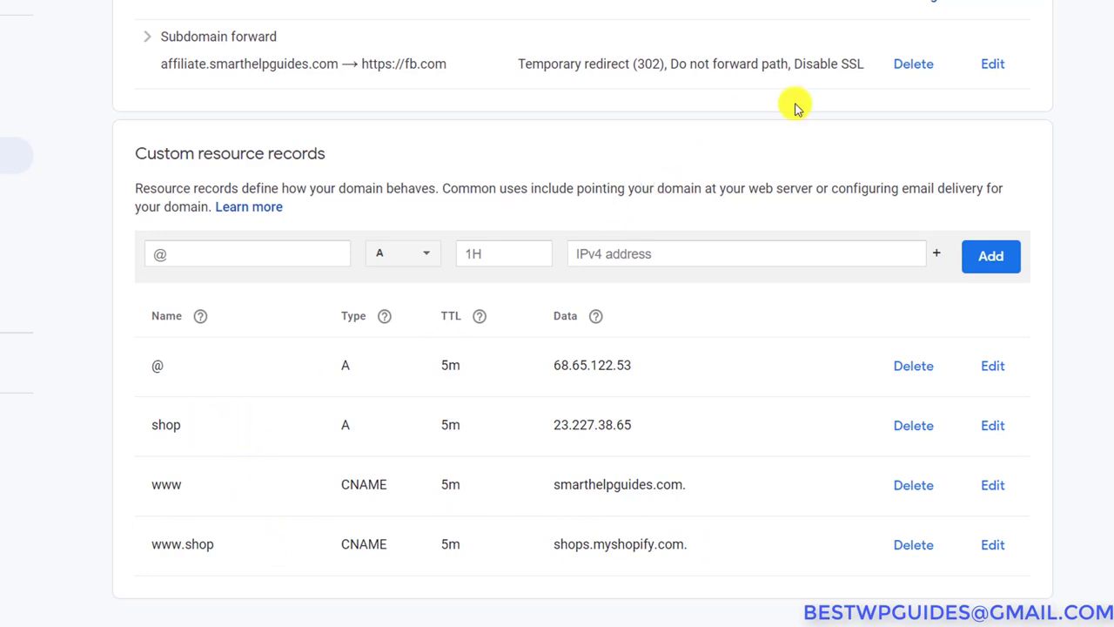
left_click(555, 424)
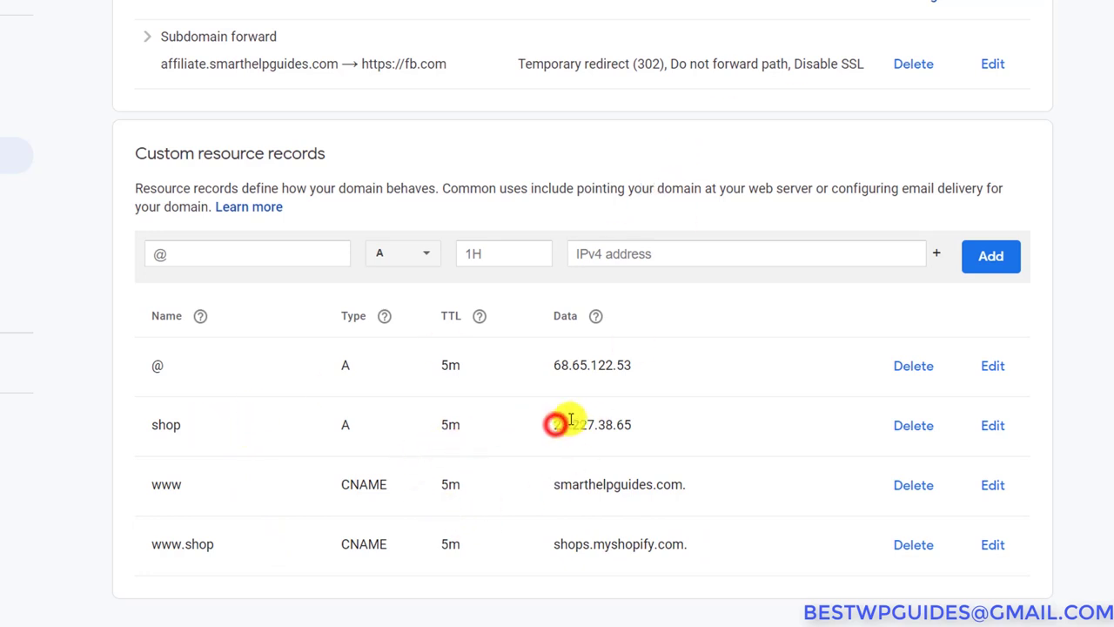
left_click_drag(570, 420, 634, 423)
left_click(646, 432)
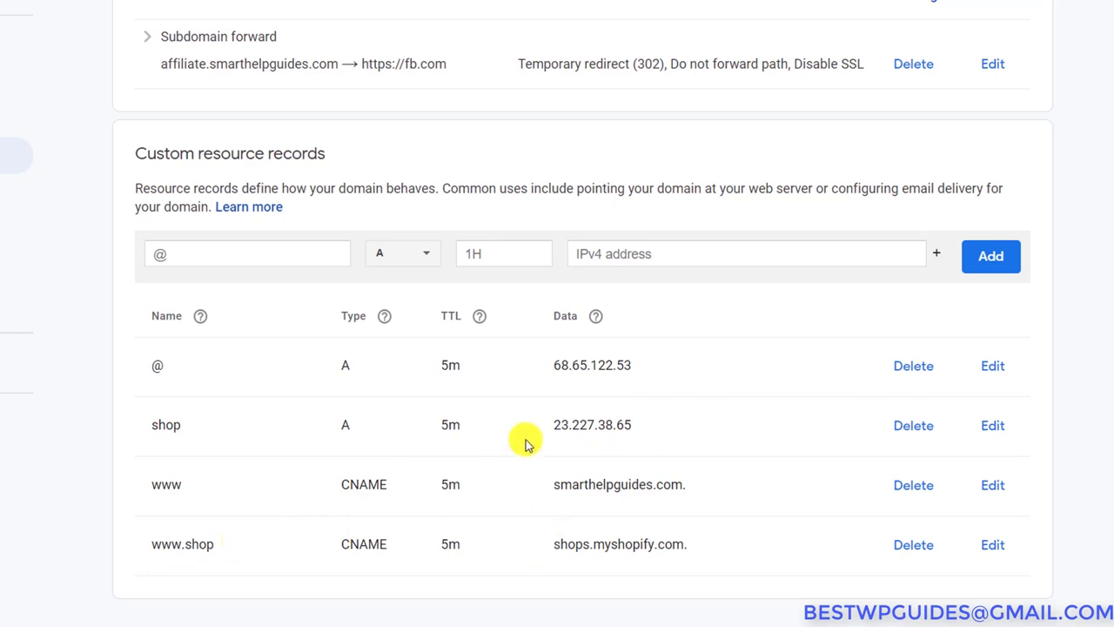
left_click_drag(550, 543, 701, 540)
left_click(704, 541)
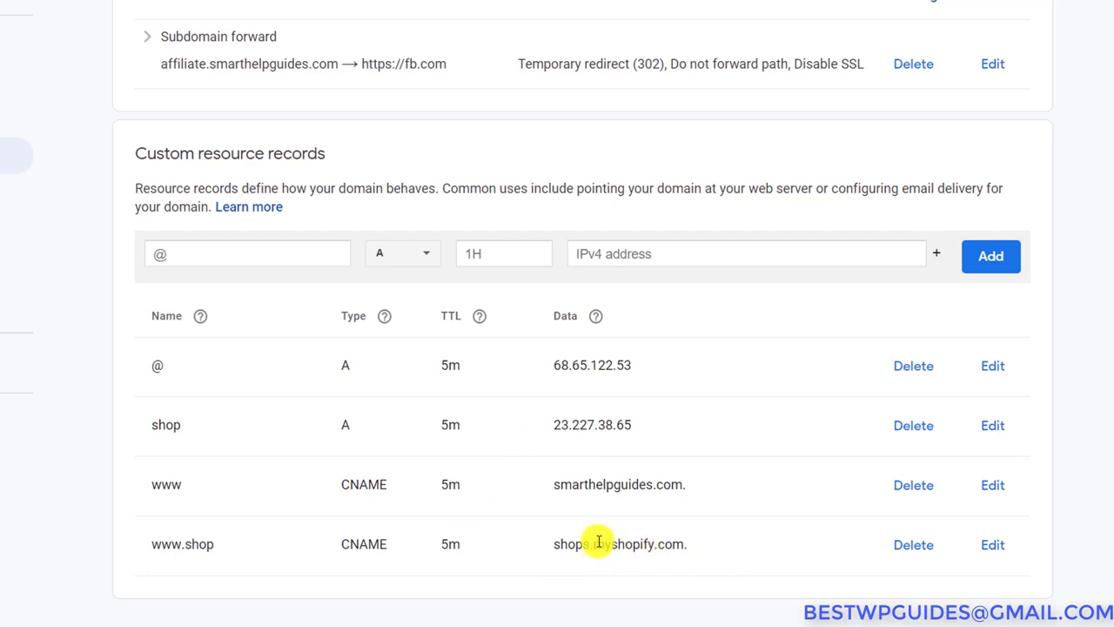
key("ctrl+Tab")
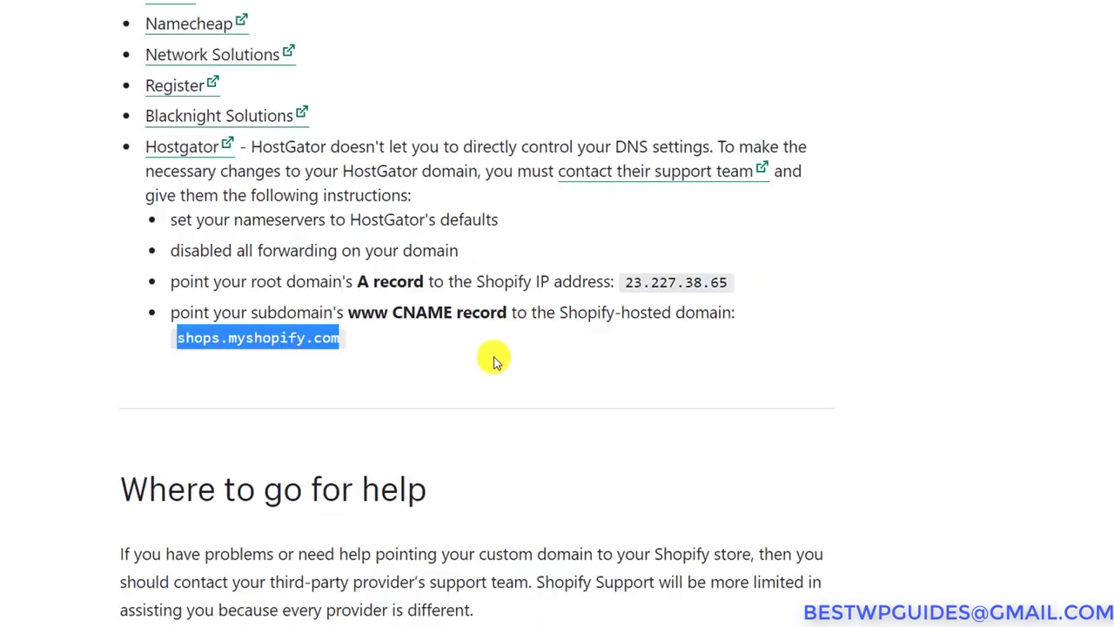
Step: Compare Shopify's root A record and www CNAME instructions with the Google Domains records
left_click(561, 314)
scroll(453, 420, "up", 3)
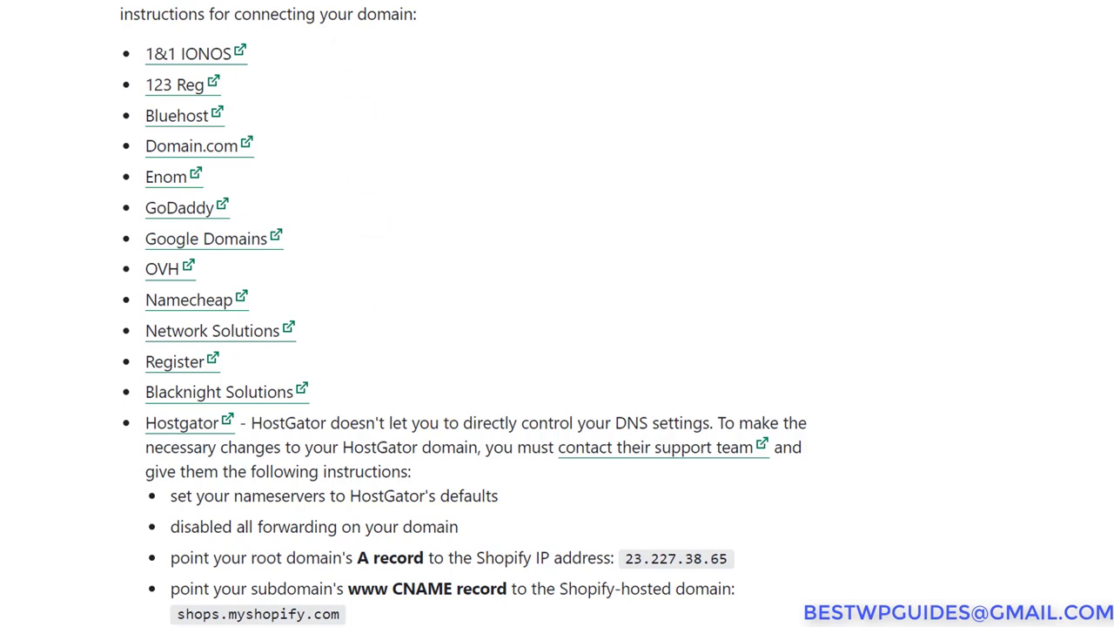
key("ctrl+shift+Tab")
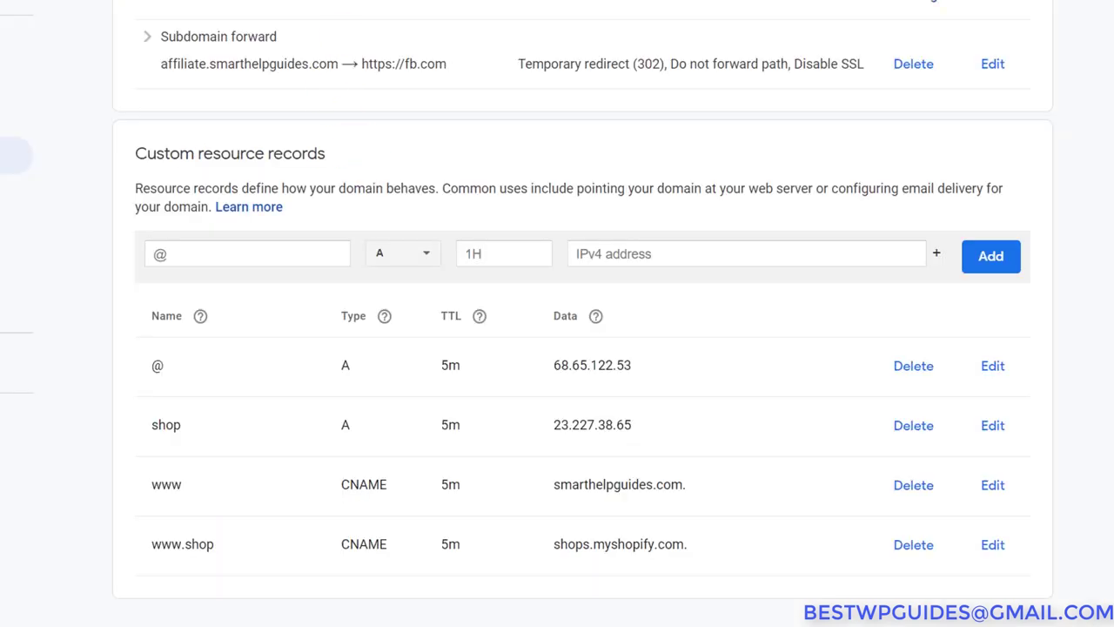
key("ctrl+Tab")
key("ctrl+shift+Tab")
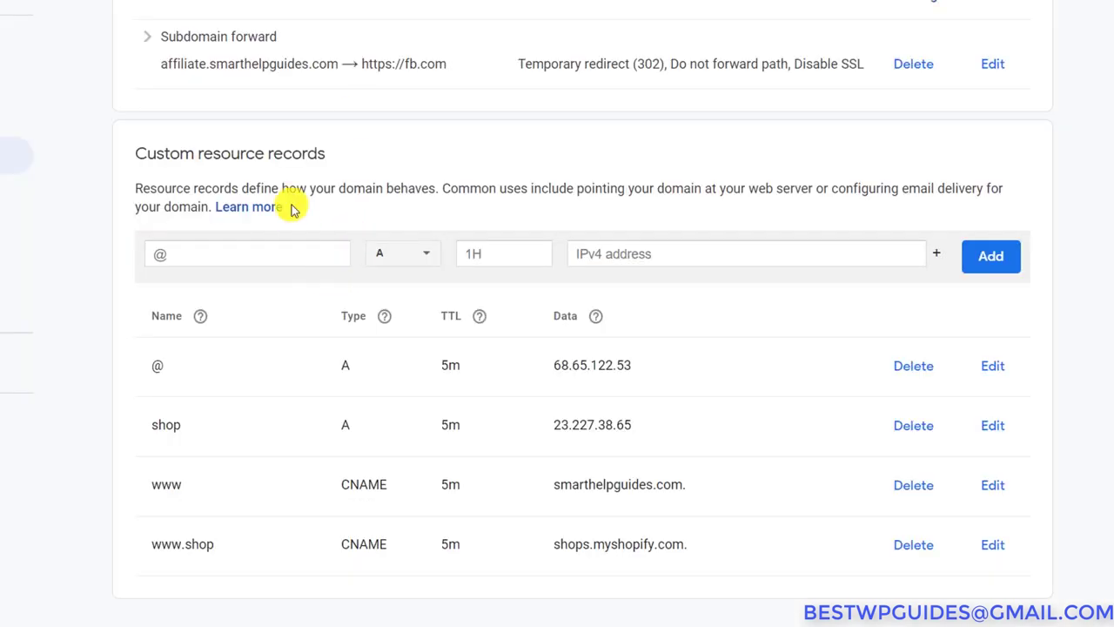
key("ctrl+Tab")
scroll(393, 306, "down", 2)
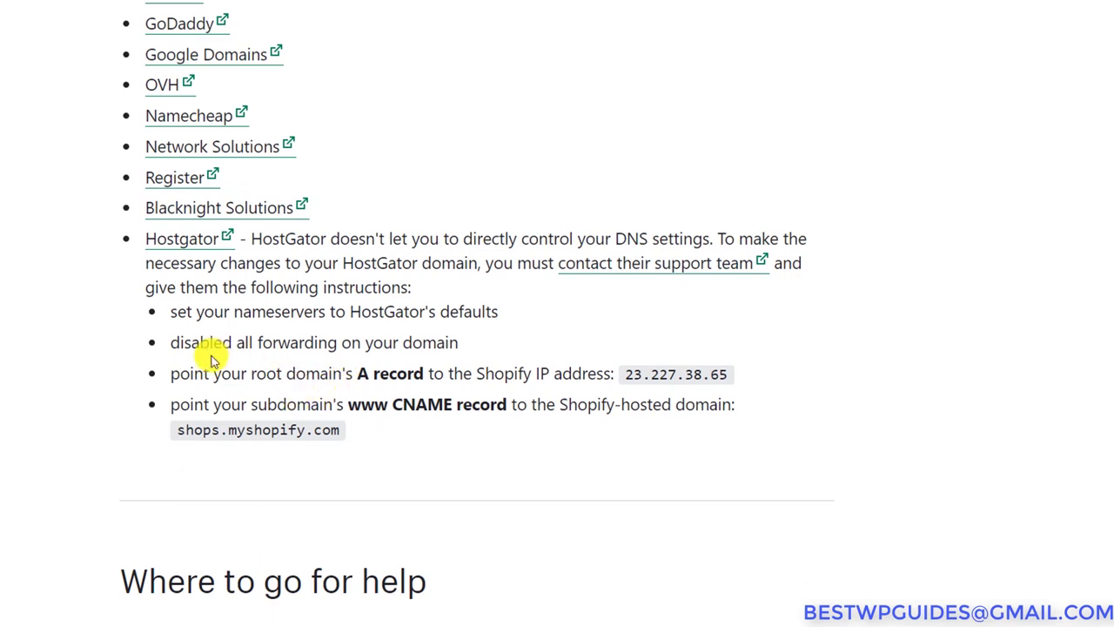
left_click_drag(172, 372, 730, 375)
left_click(750, 398)
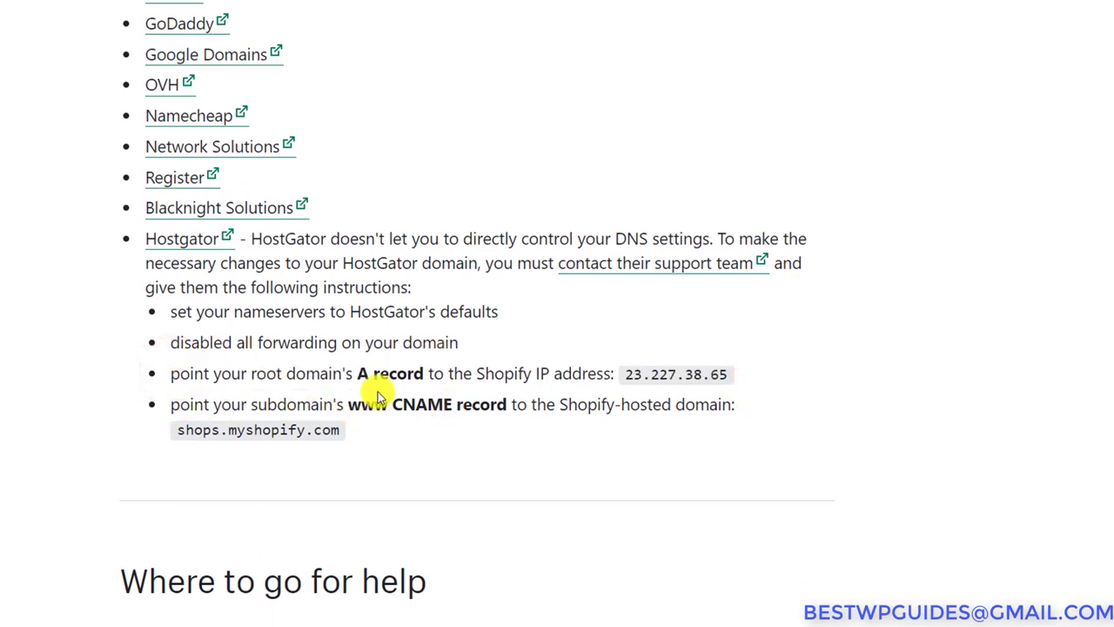
left_click_drag(365, 435, 222, 405)
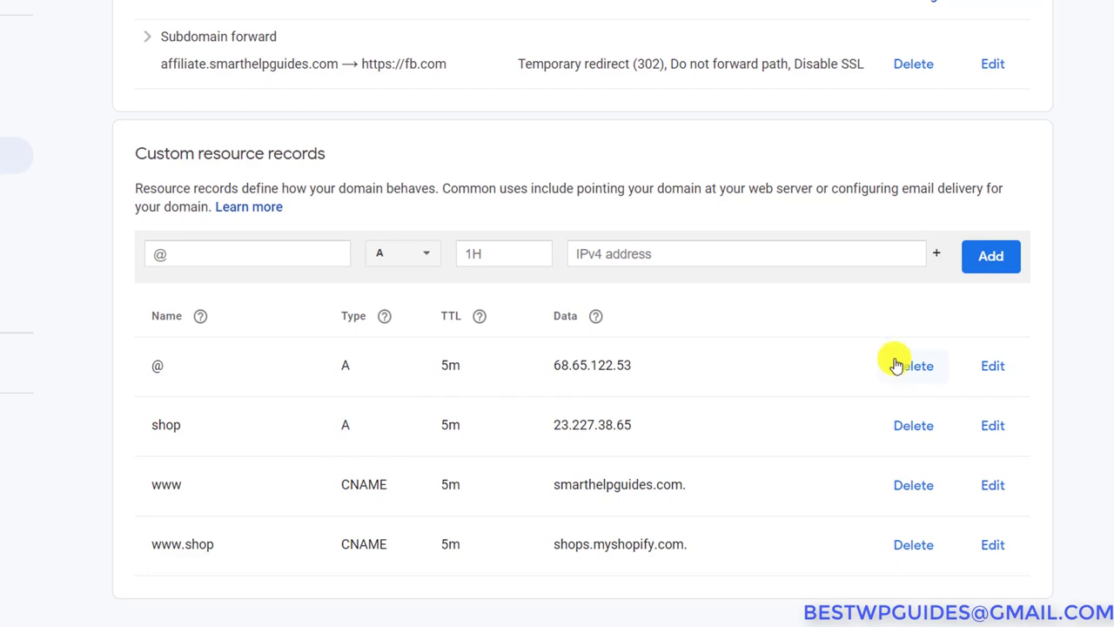
left_click(910, 545)
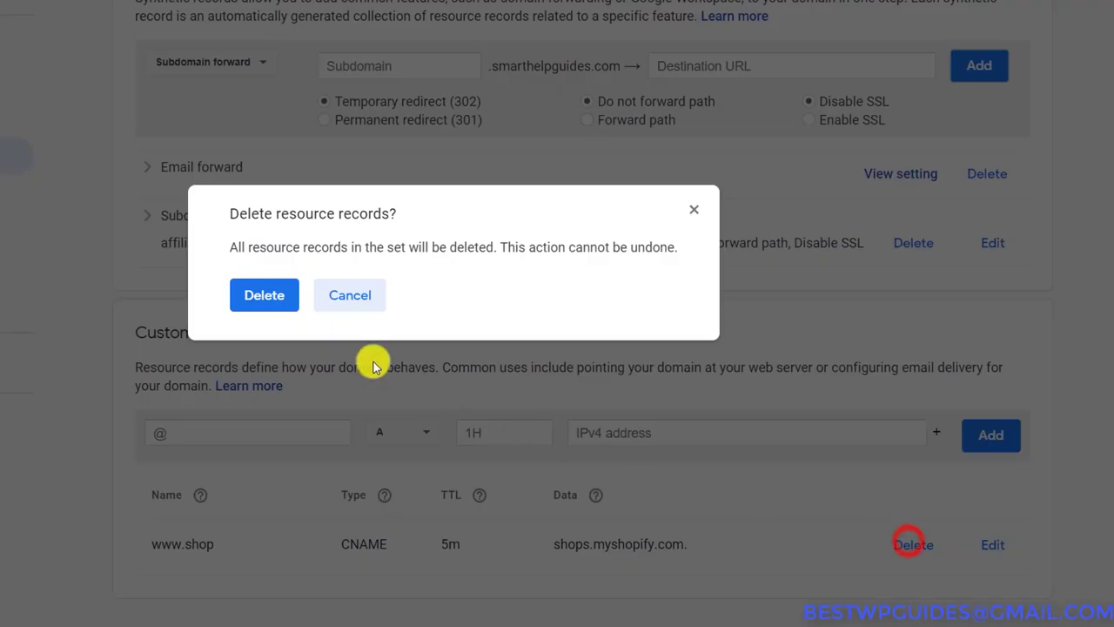
left_click(268, 293)
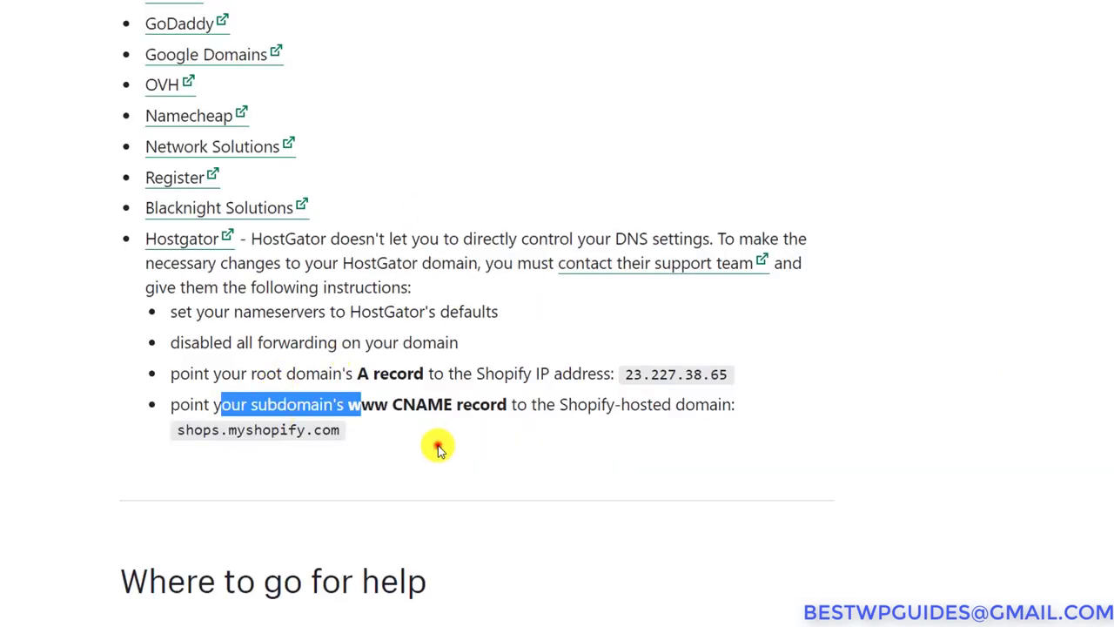
Step: Copy Shopify's IP address 23.227.38.65 from the help article and return to Google Domains
left_click(438, 444)
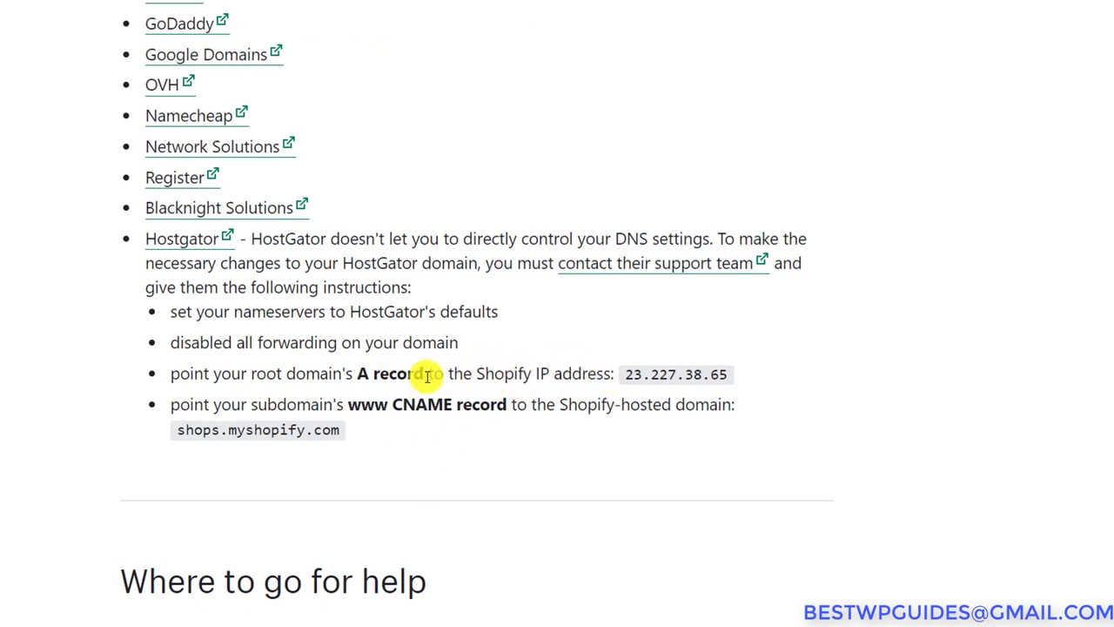
left_click_drag(248, 374, 373, 375)
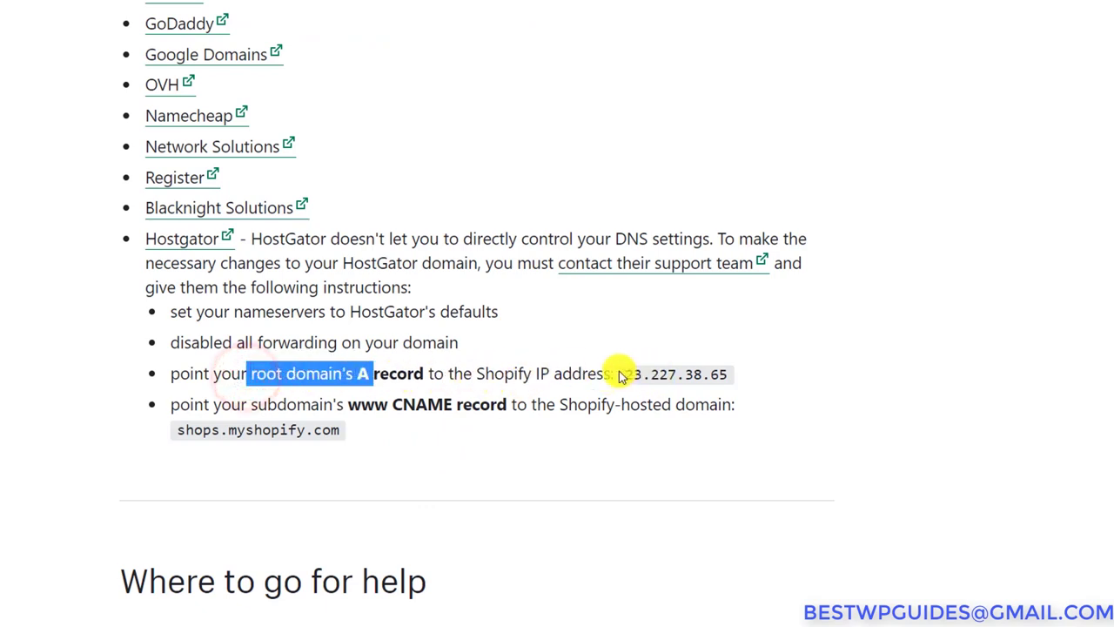
left_click_drag(627, 375, 732, 372)
key("ctrl+c")
key("ctrl+Tab")
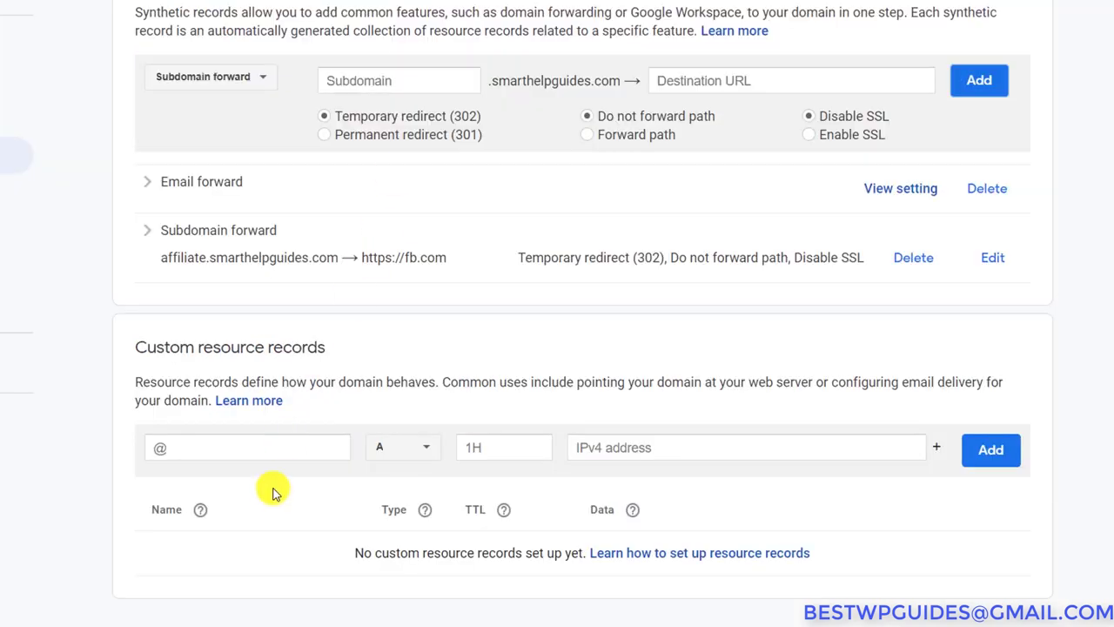
Step: Start a new root @ record of type A with a 5m TTL
left_click(269, 453)
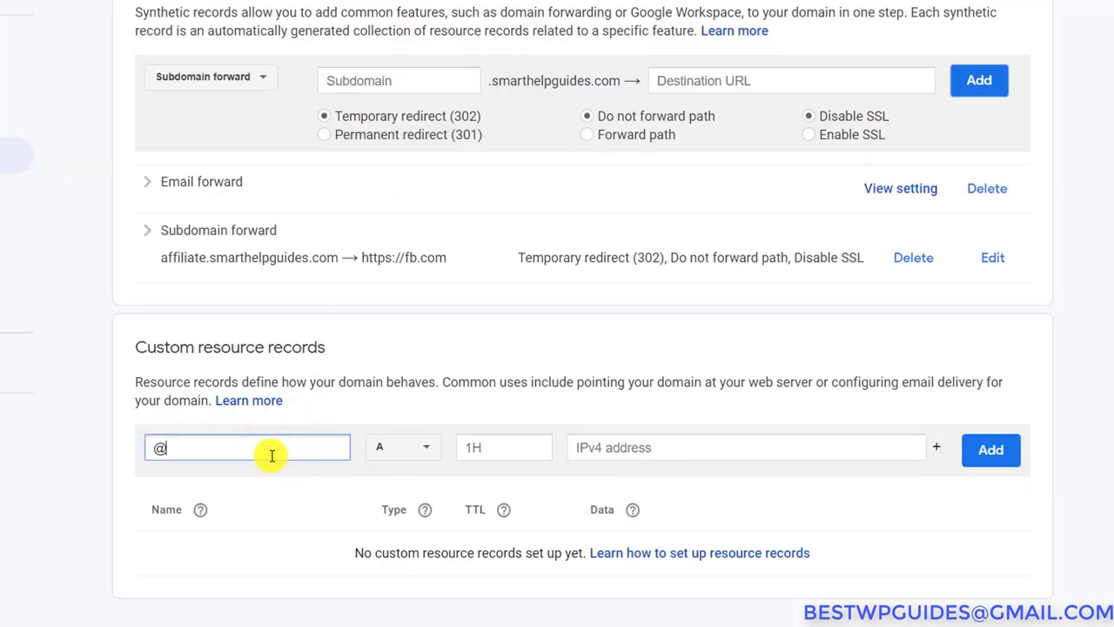
left_click(383, 449)
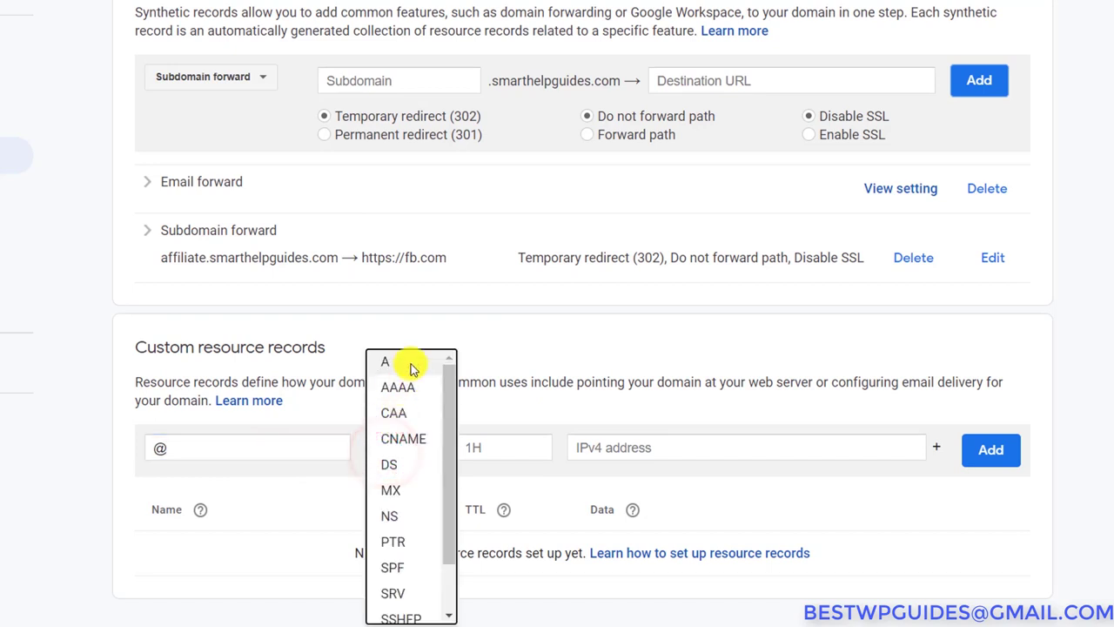
left_click(412, 360)
left_click(484, 449)
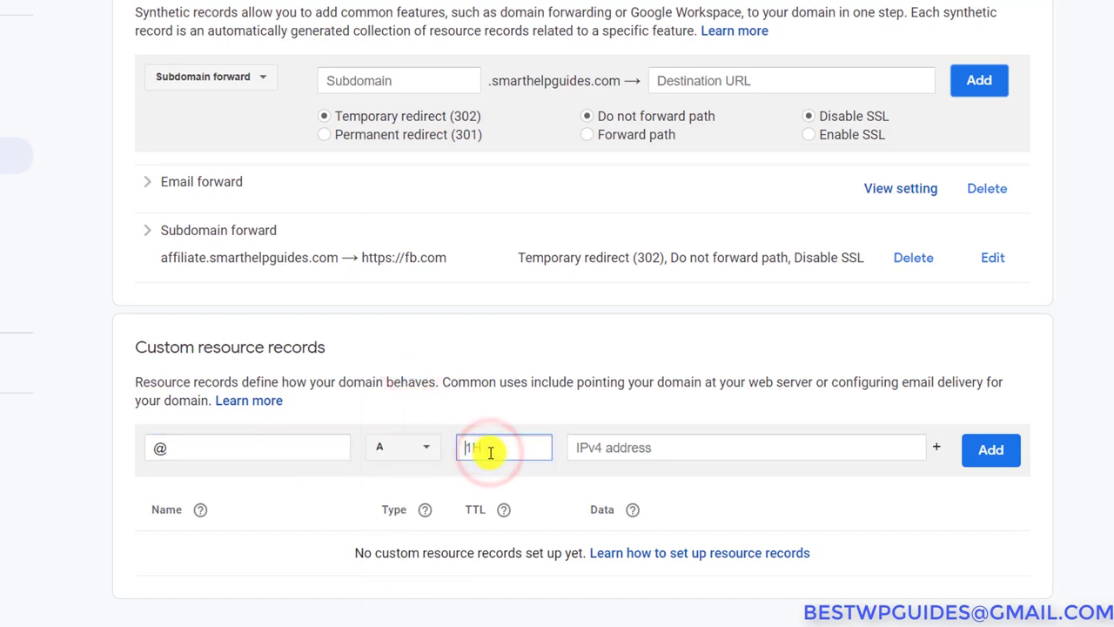
type("5m")
Step: Paste 23.227.38.65 as the IPv4 address, add the record, then select shops.myshopify.com in the Shopify article
left_click(609, 451)
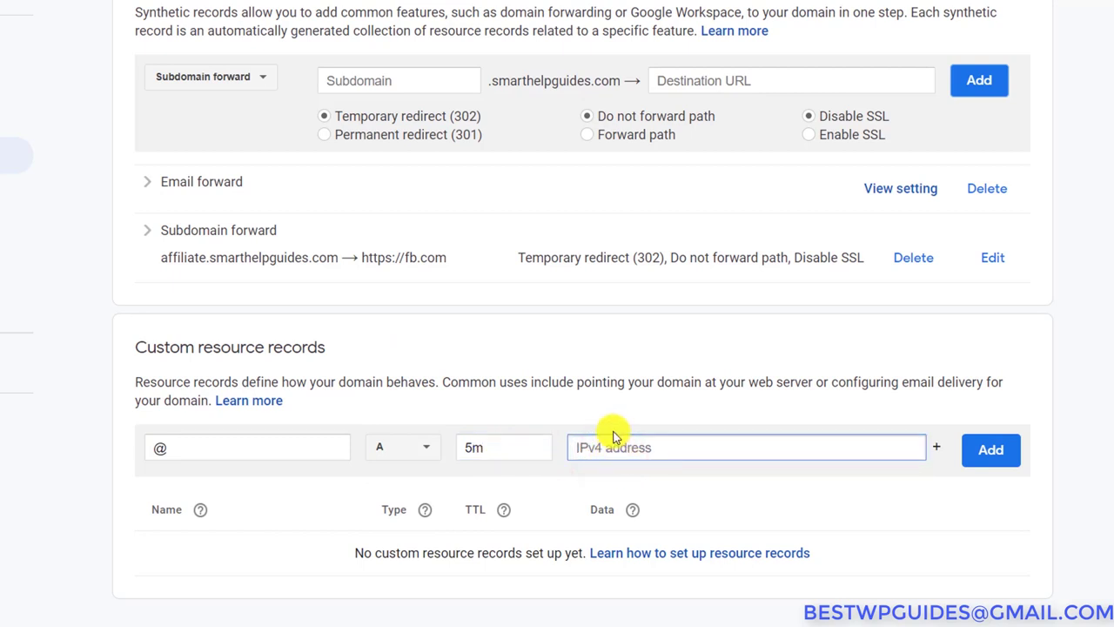
key("ctrl+v")
left_click(974, 449)
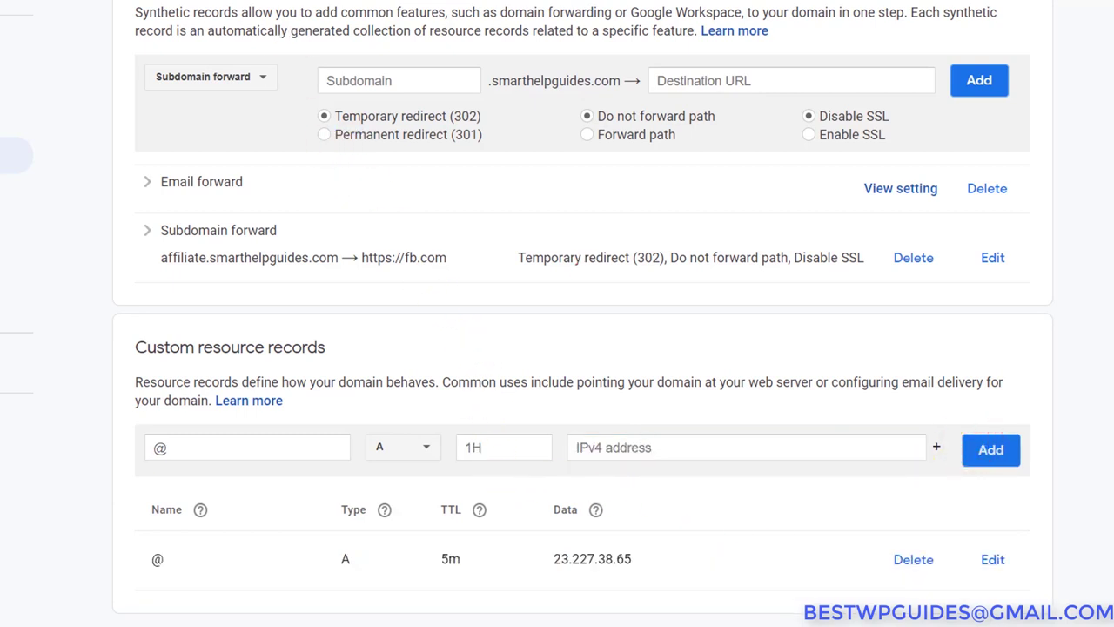
key("ctrl+Tab")
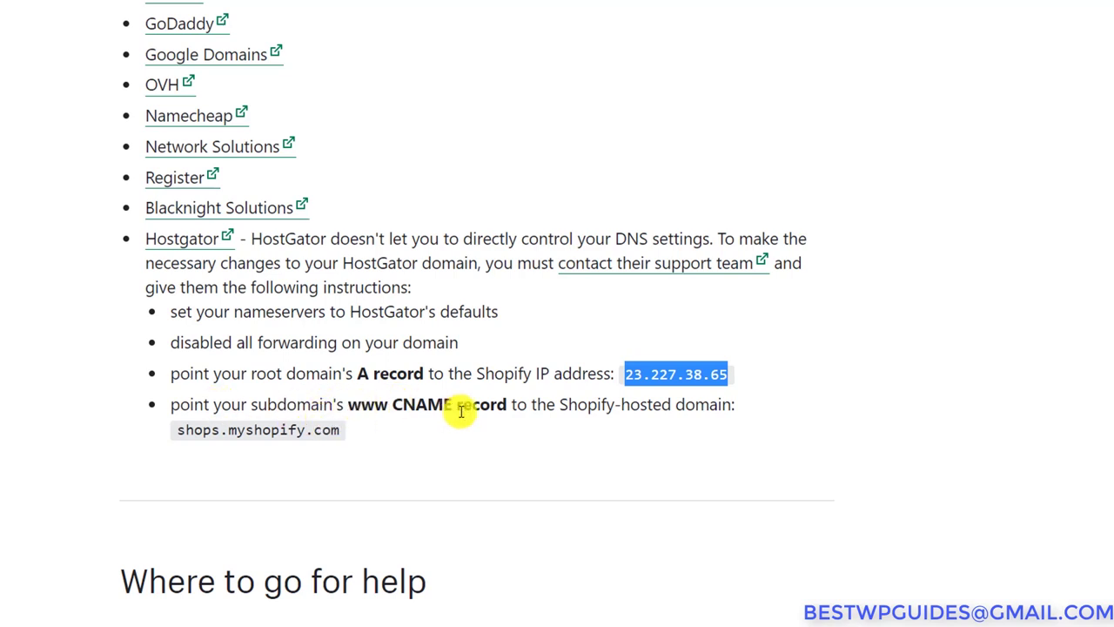
left_click_drag(346, 430, 172, 433)
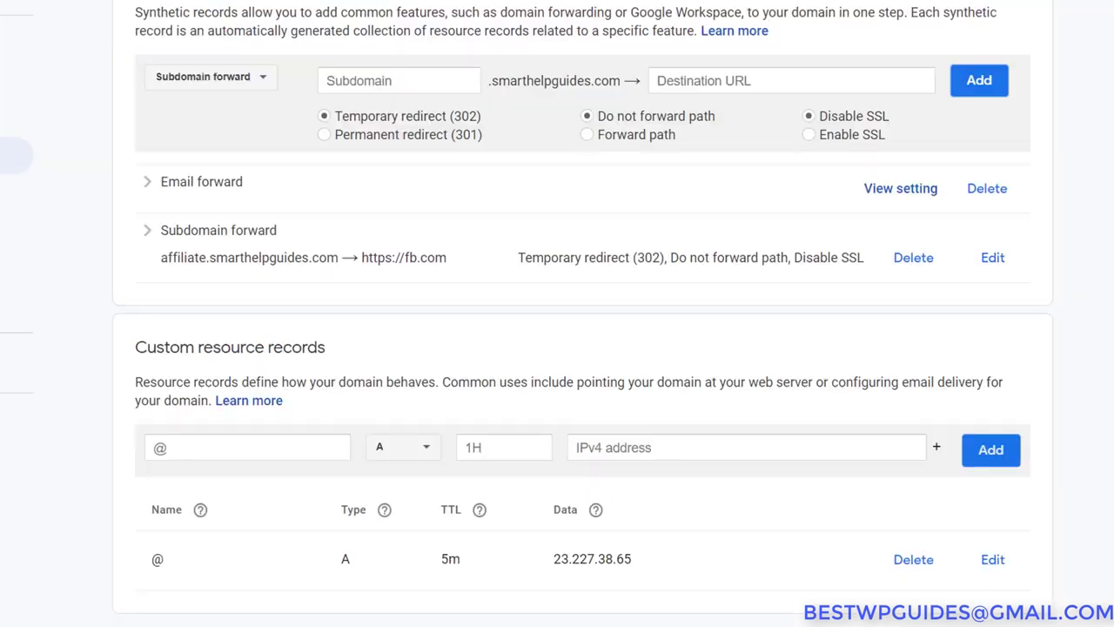
Step: Add a www CNAME record with 5m TTL pointing to the pasted shops.myshopify.com
left_click(241, 434)
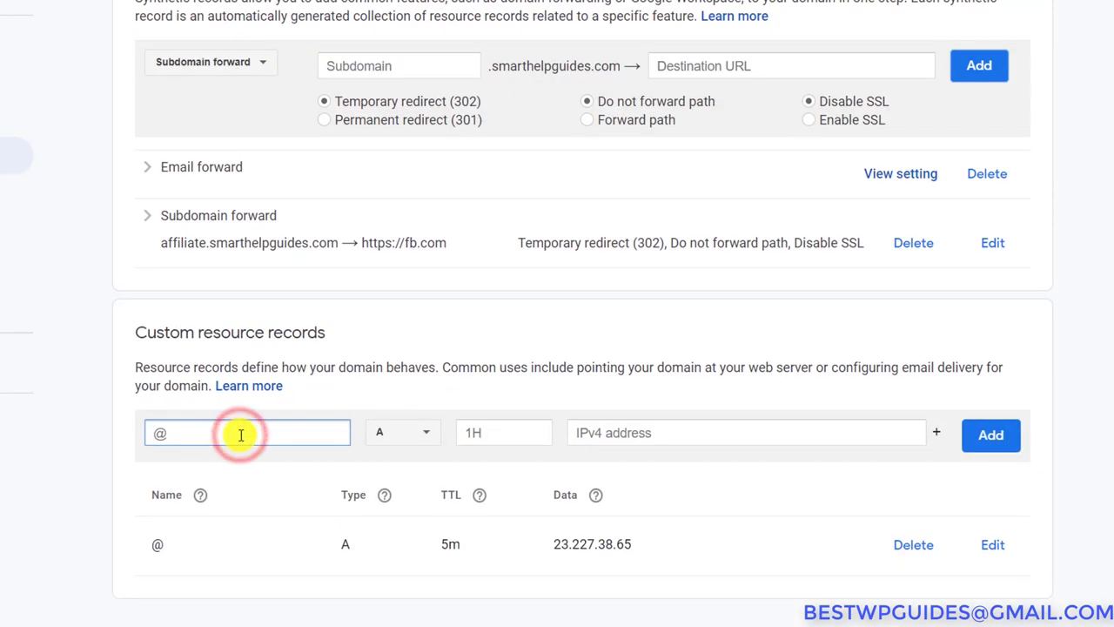
type("www")
left_click(431, 433)
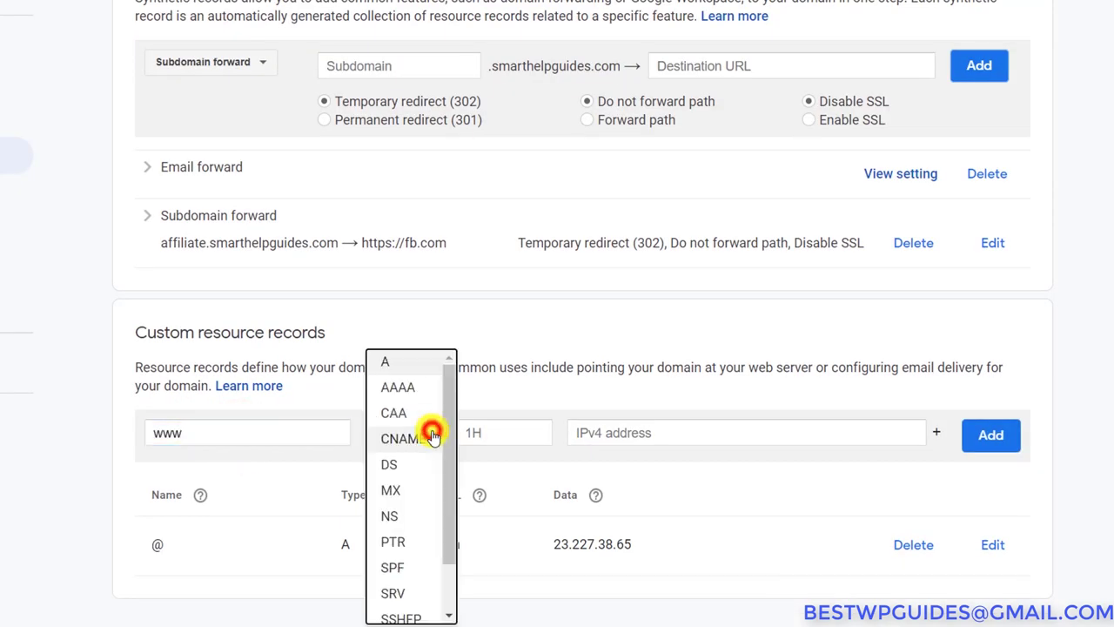
left_click(403, 437)
left_click(497, 428)
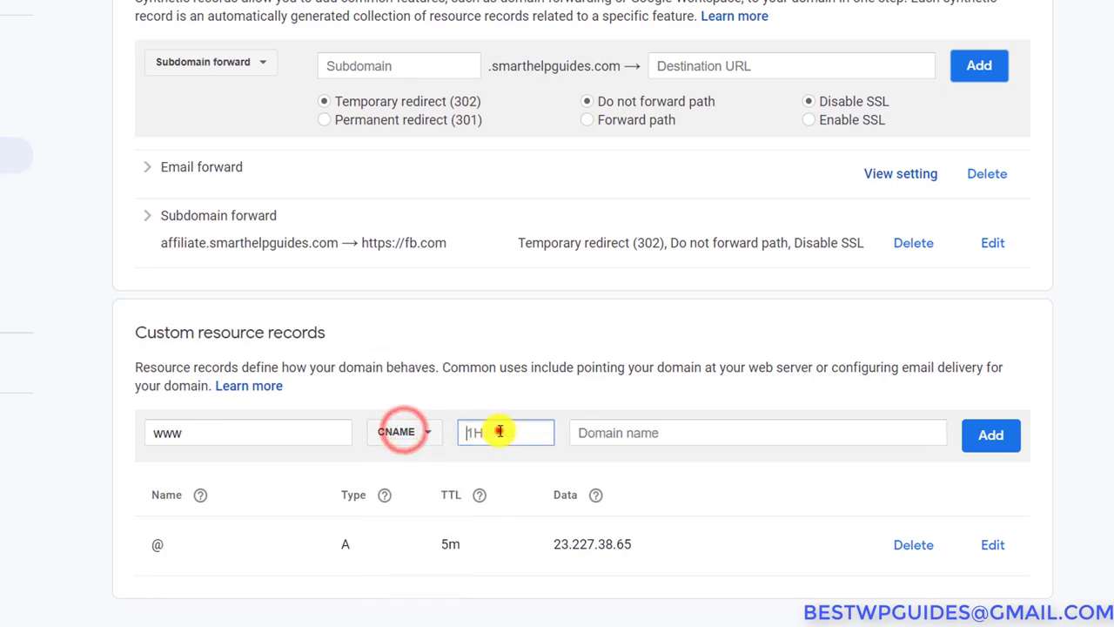
type("5m")
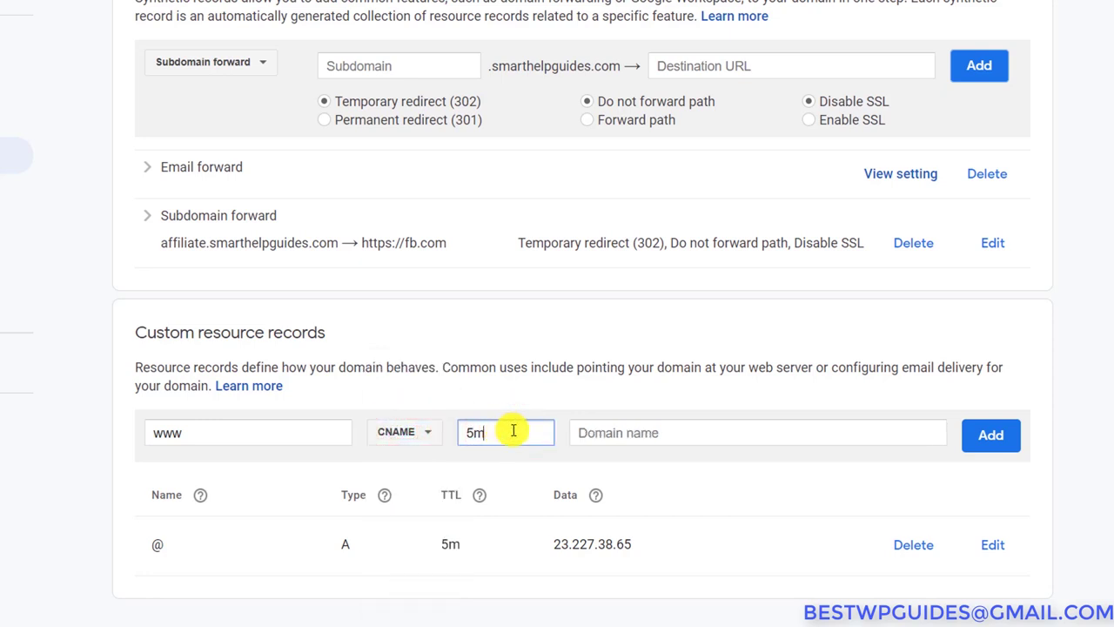
left_click(618, 431)
type("shops.myshopify.com")
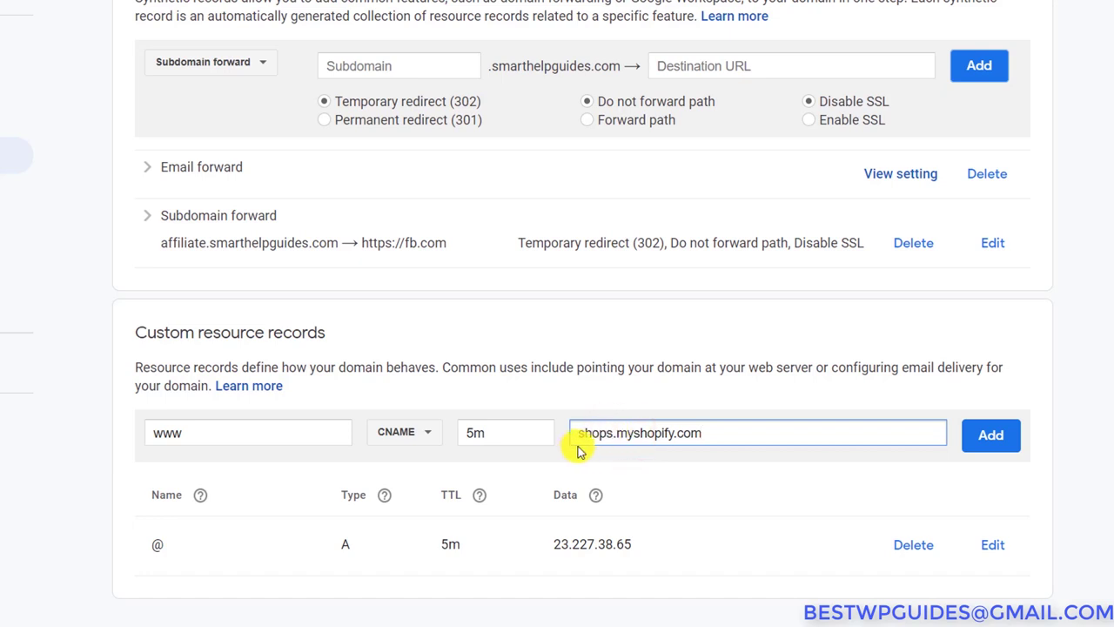
left_click(973, 438)
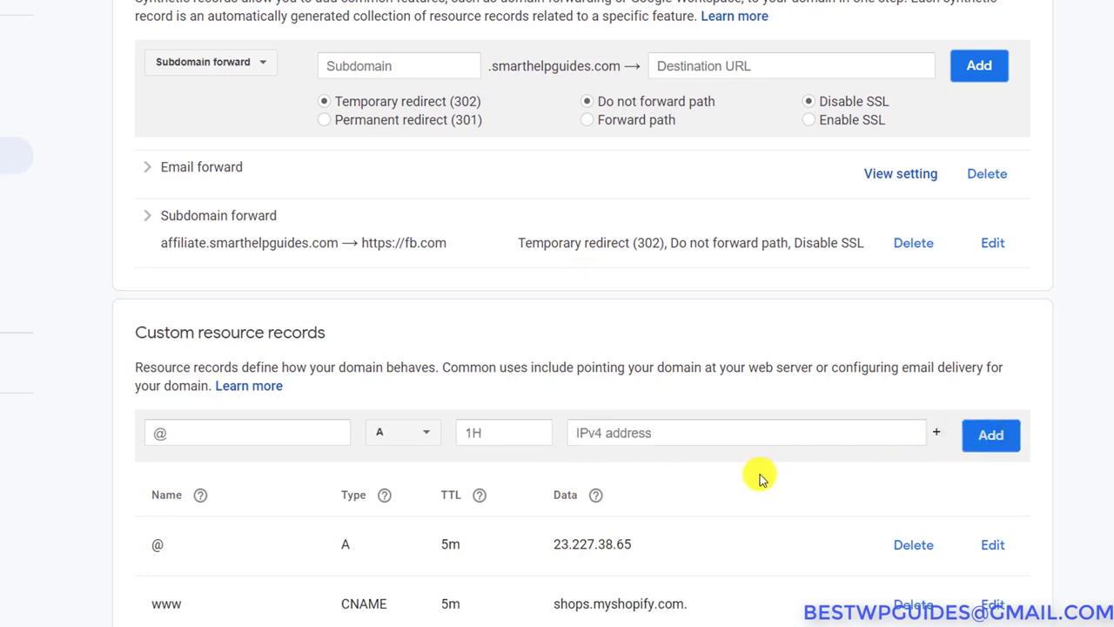
scroll(761, 473, "down", 1)
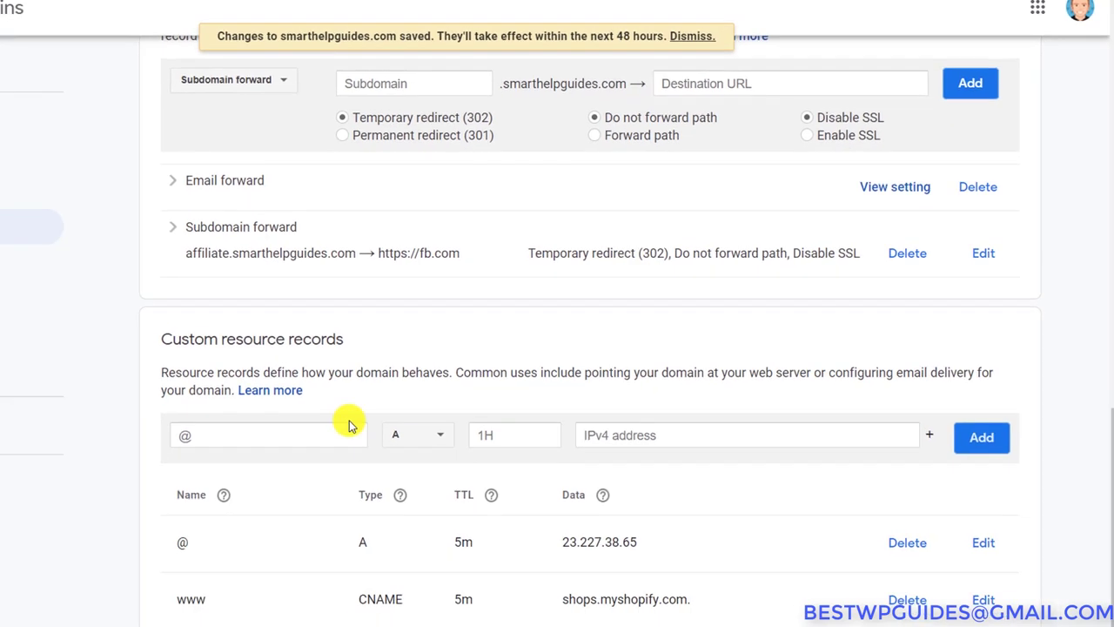
Step: Choose TXT as the record type for the next custom resource record
left_click(434, 432)
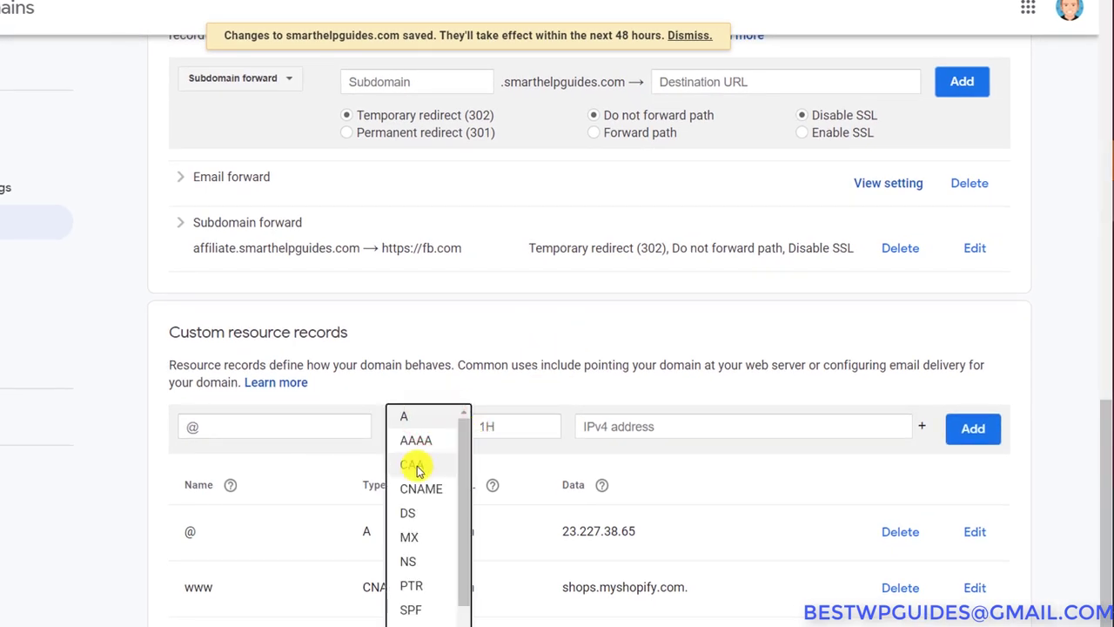
scroll(414, 470, "down", 1)
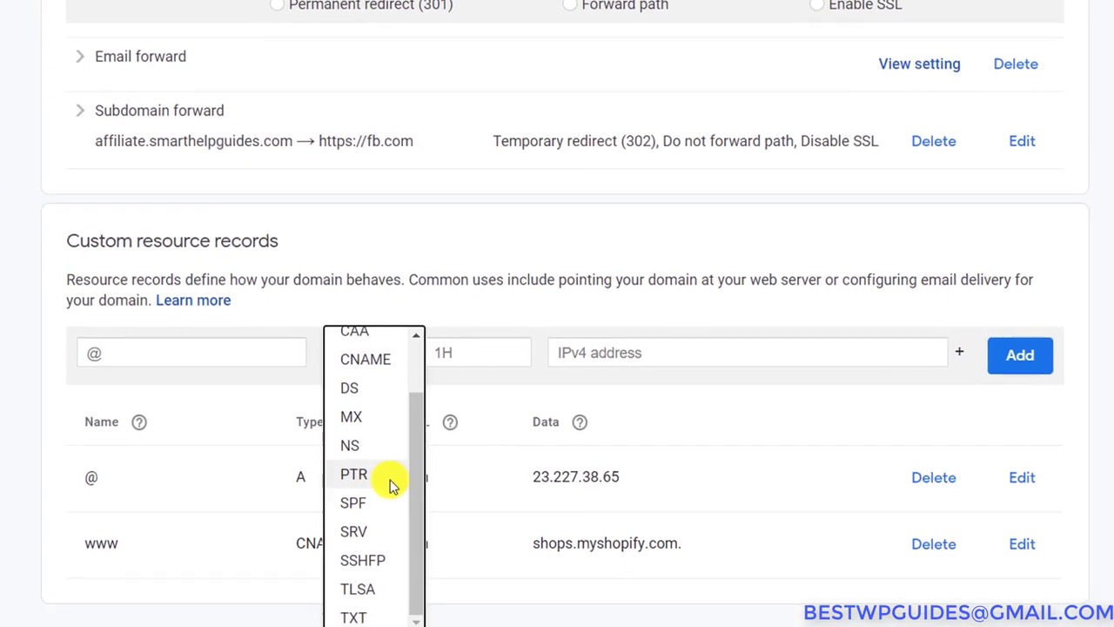
left_click(340, 606)
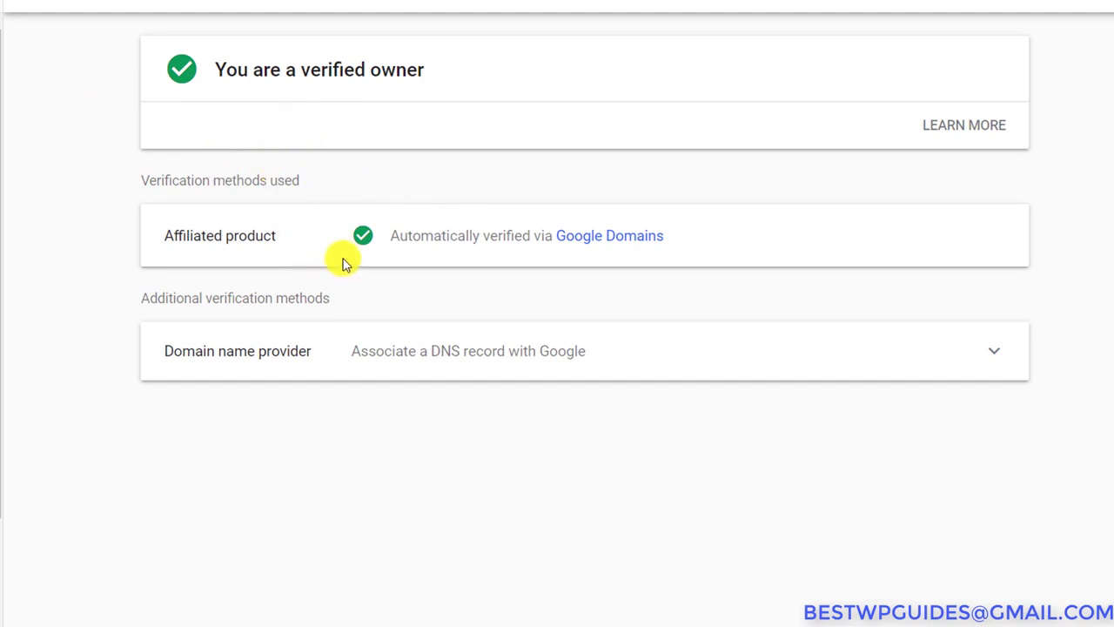
Step: Copy the google-site-verification TXT value from the Domain name provider instructions
left_click(501, 357)
scroll(316, 301, "down", 2)
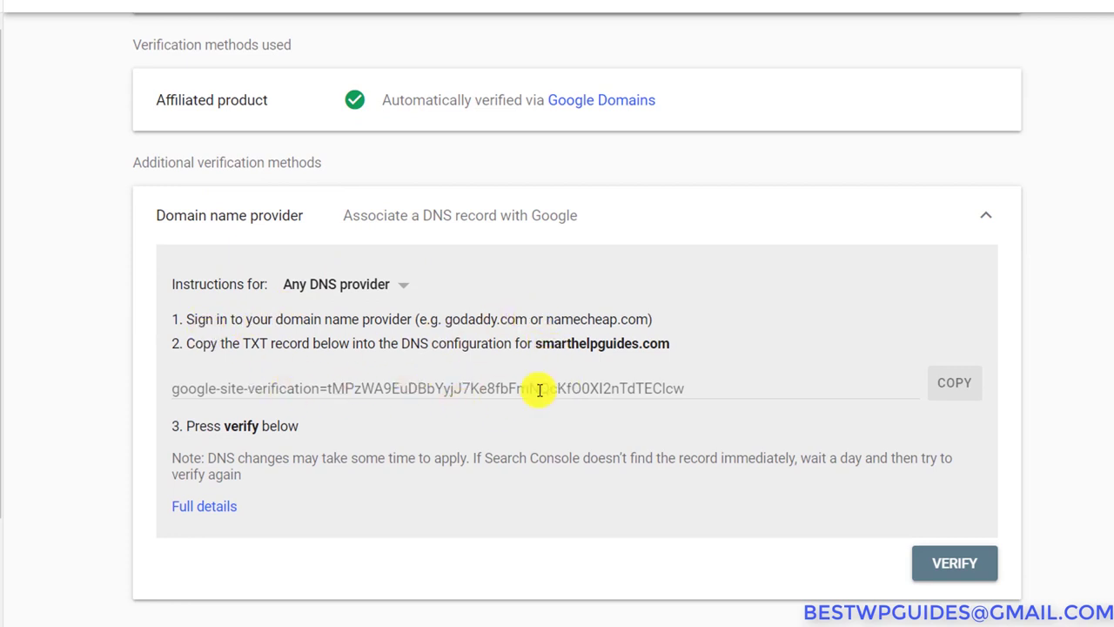
left_click(953, 383)
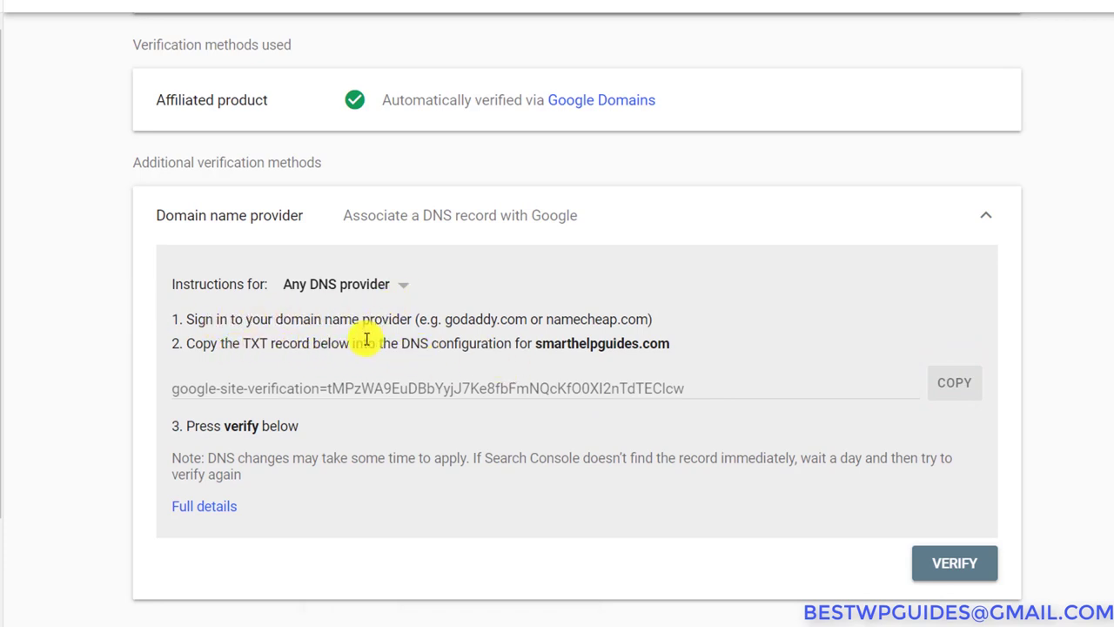
left_click(942, 388)
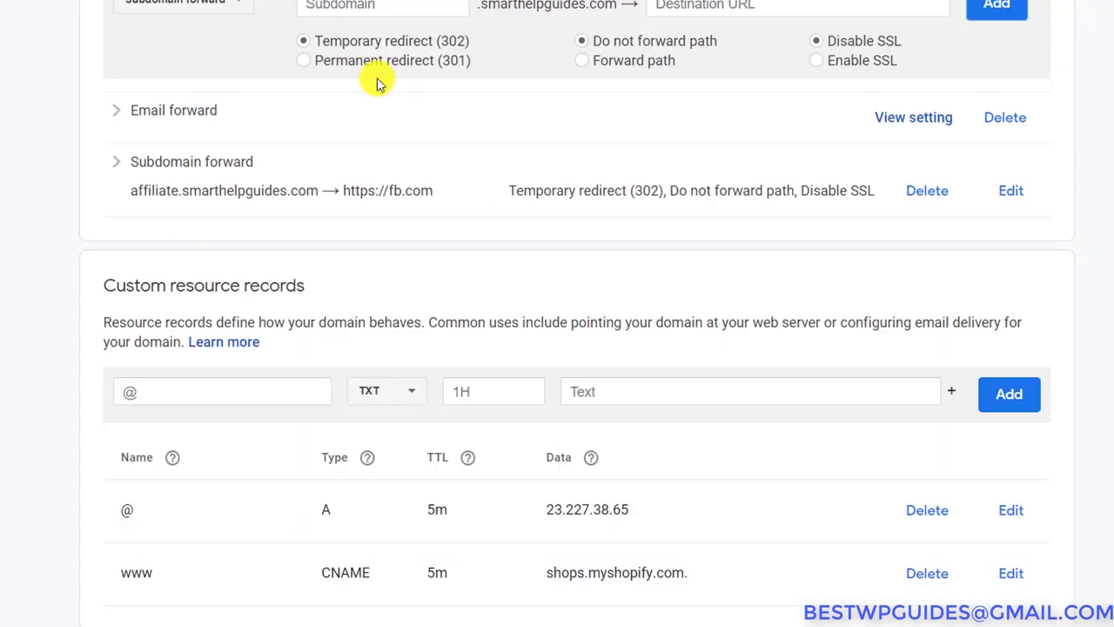
Step: Add an @ TXT record with 5m TTL containing the pasted google-site-verification string
left_click(258, 387)
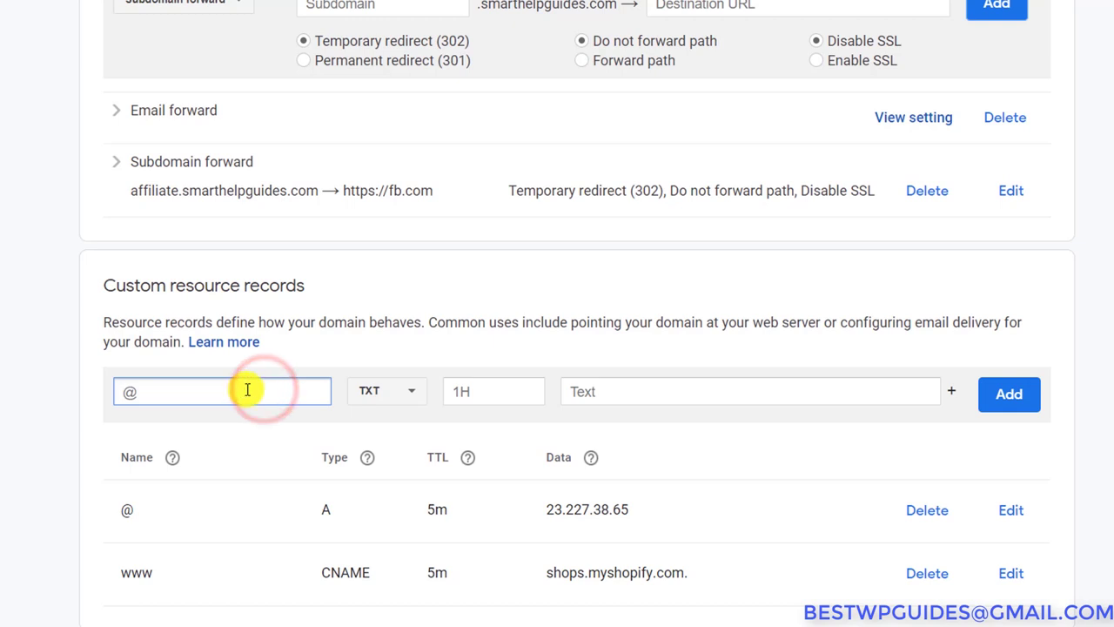
left_click(518, 394)
type("5")
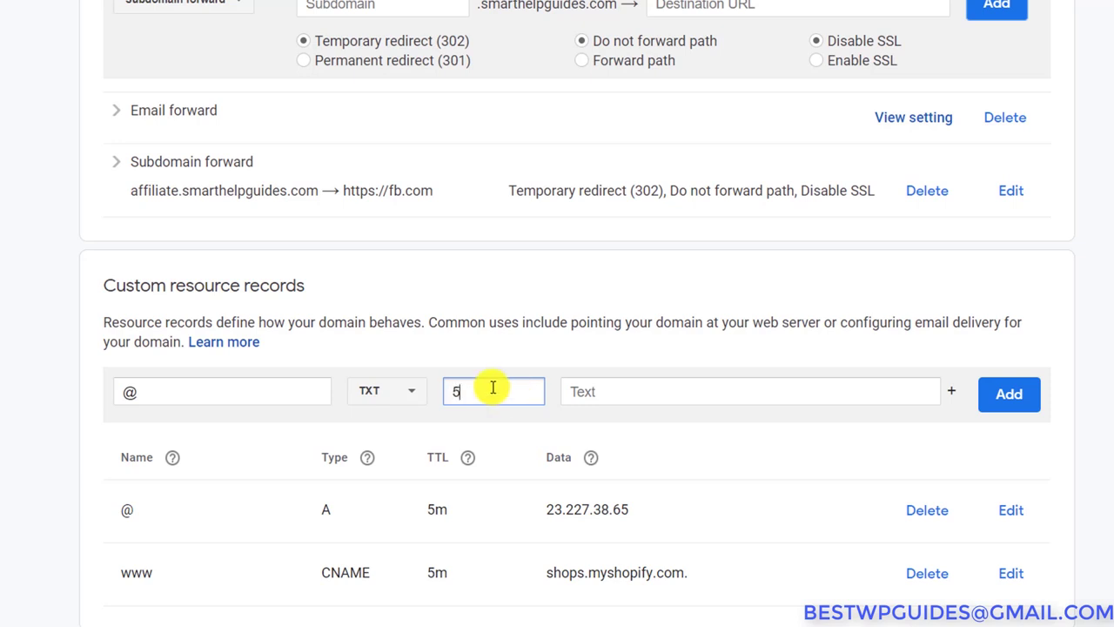
type("m")
left_click(625, 383)
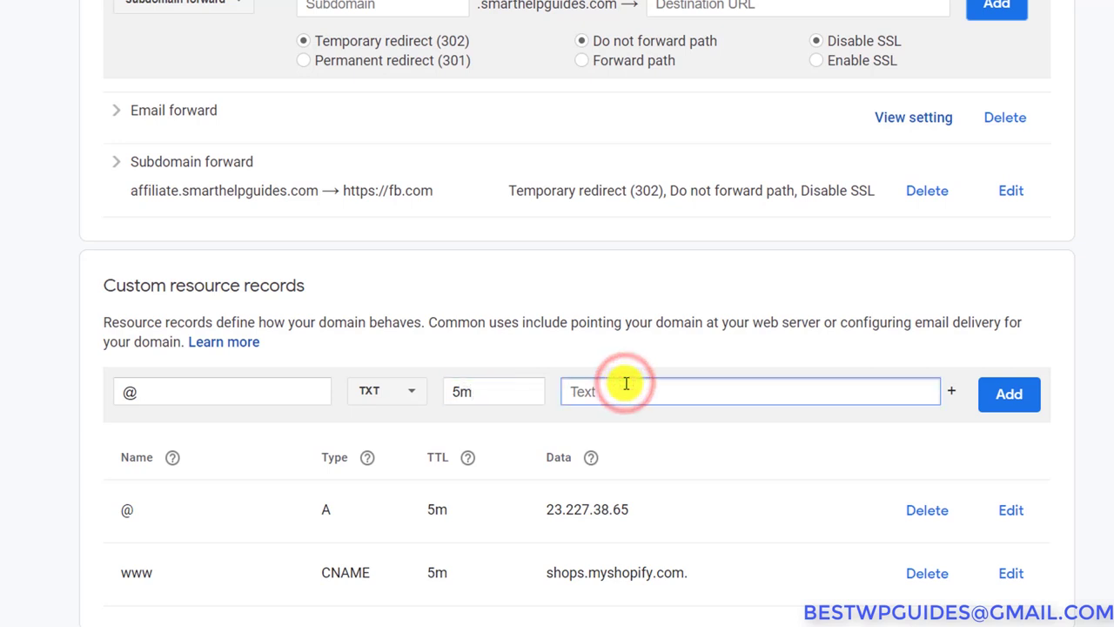
key("ctrl+v")
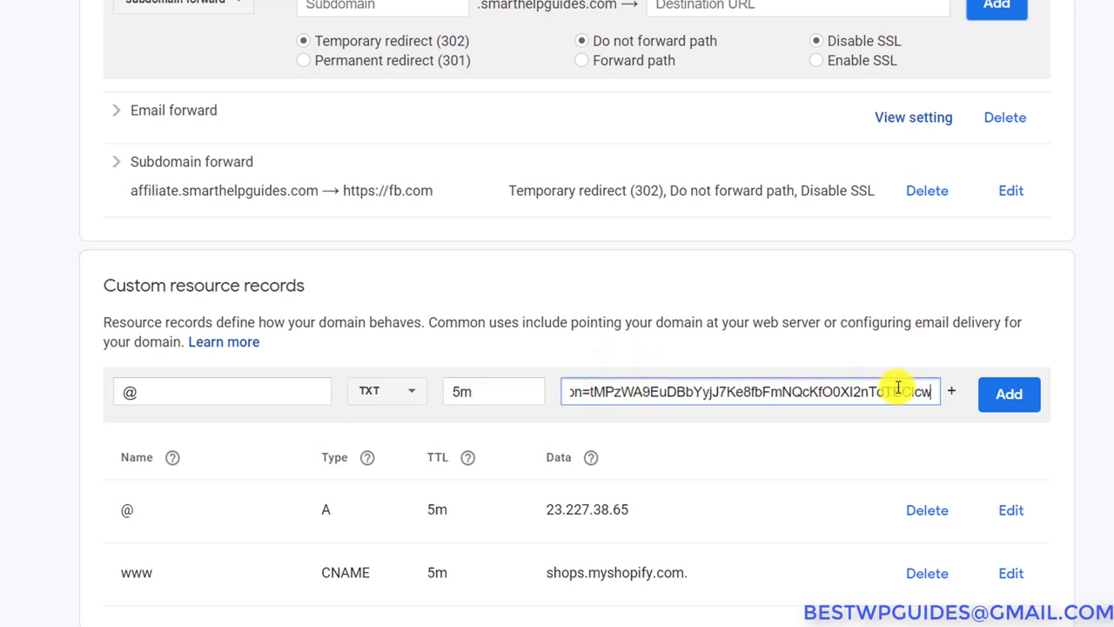
left_click(1007, 396)
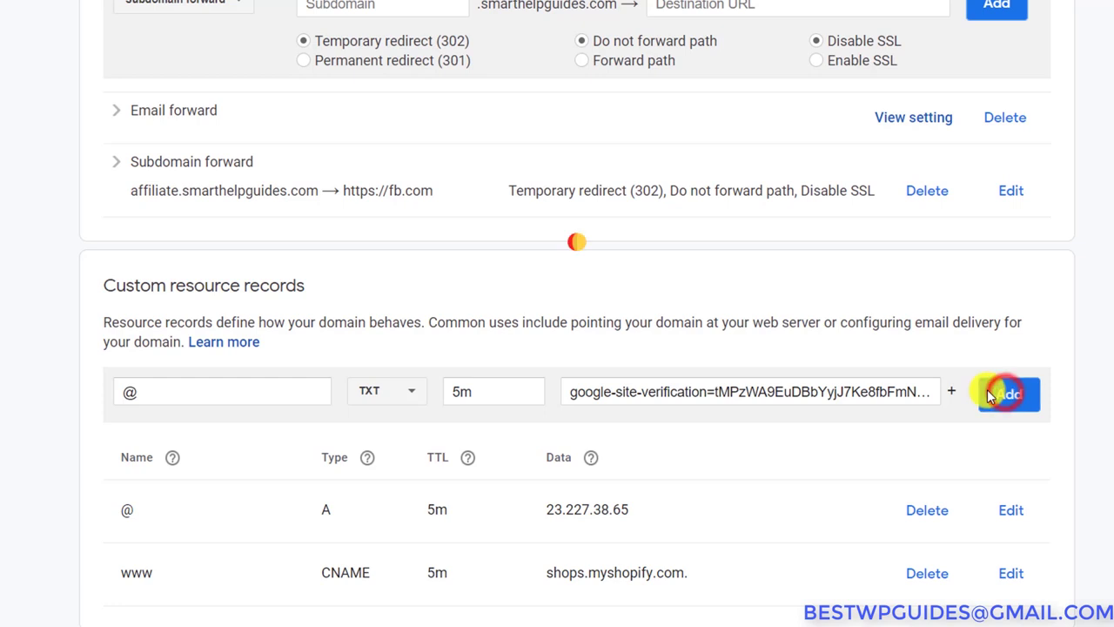
scroll(870, 361, "down", 1)
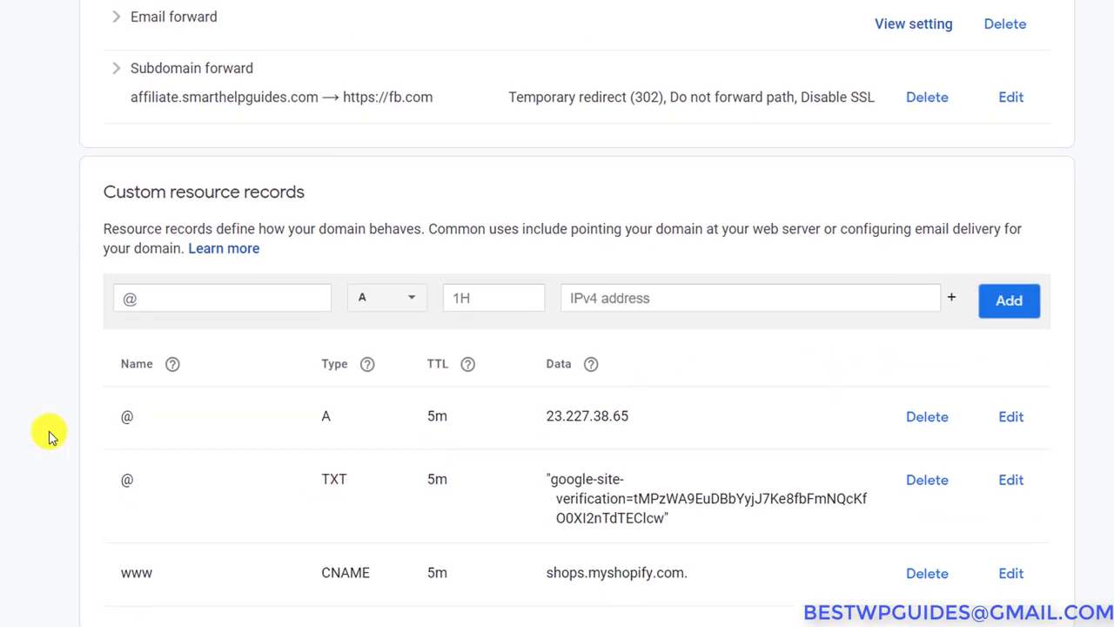
left_click_drag(638, 500, 563, 481)
left_click(617, 470)
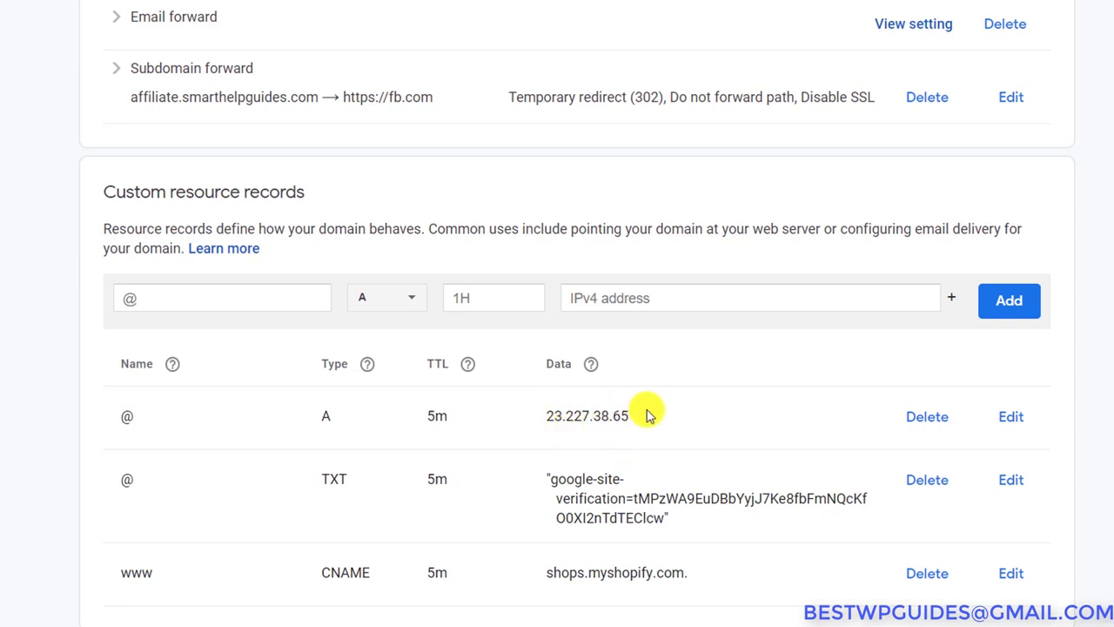
left_click_drag(639, 415, 535, 408)
left_click(661, 442)
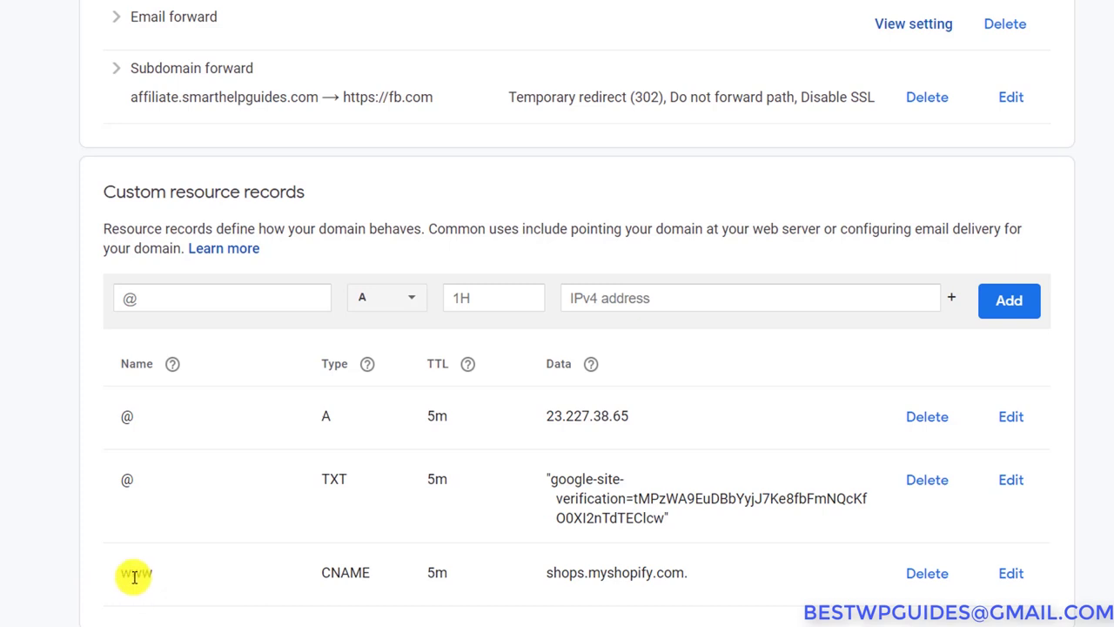
Step: Change the www CNAME target from shops.myshopify.com to smarthelpguides.com and save it
left_click(1013, 578)
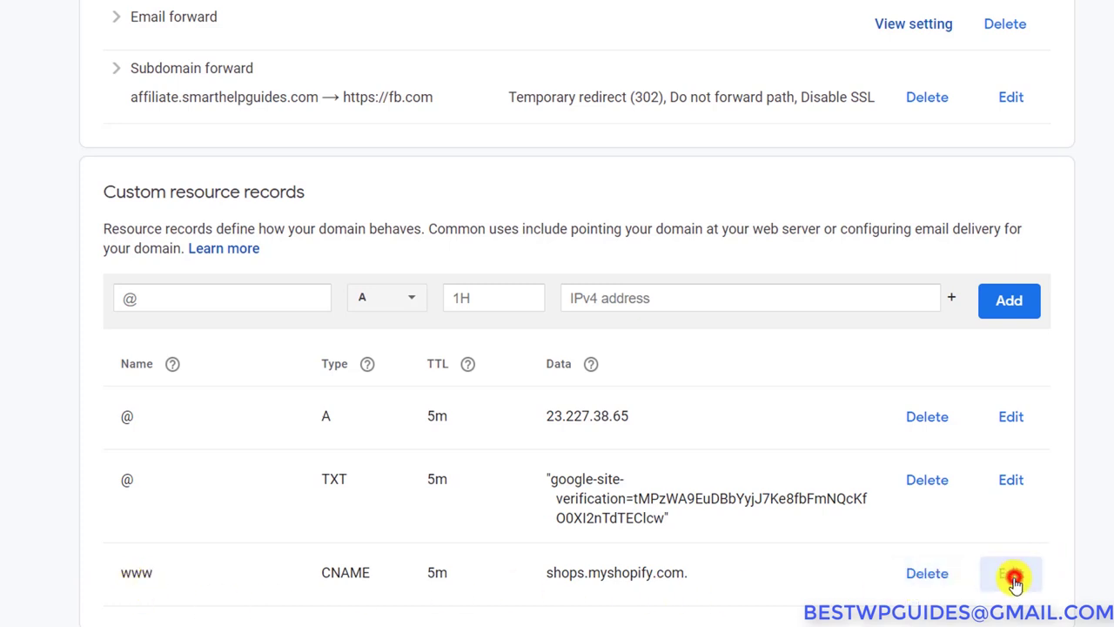
triple_click(696, 572)
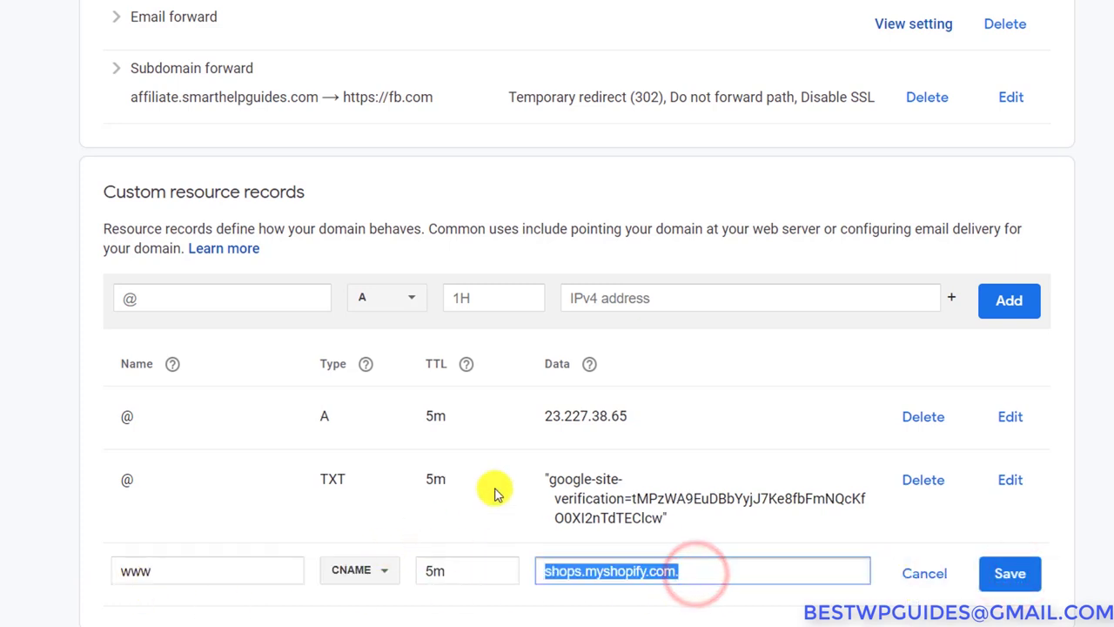
type("sma")
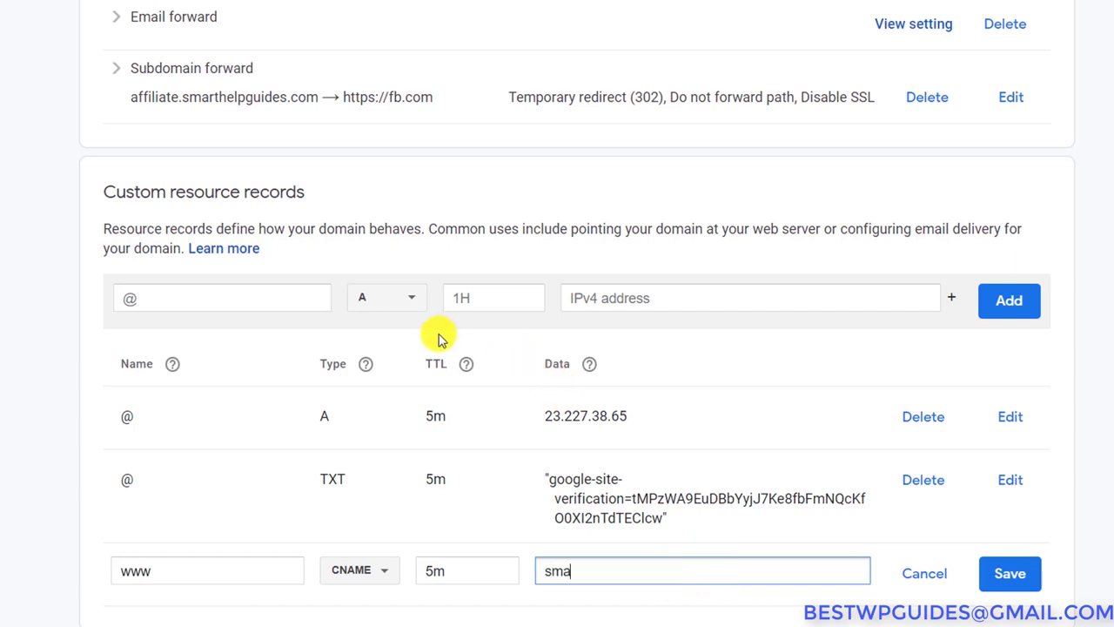
type("rthelpg")
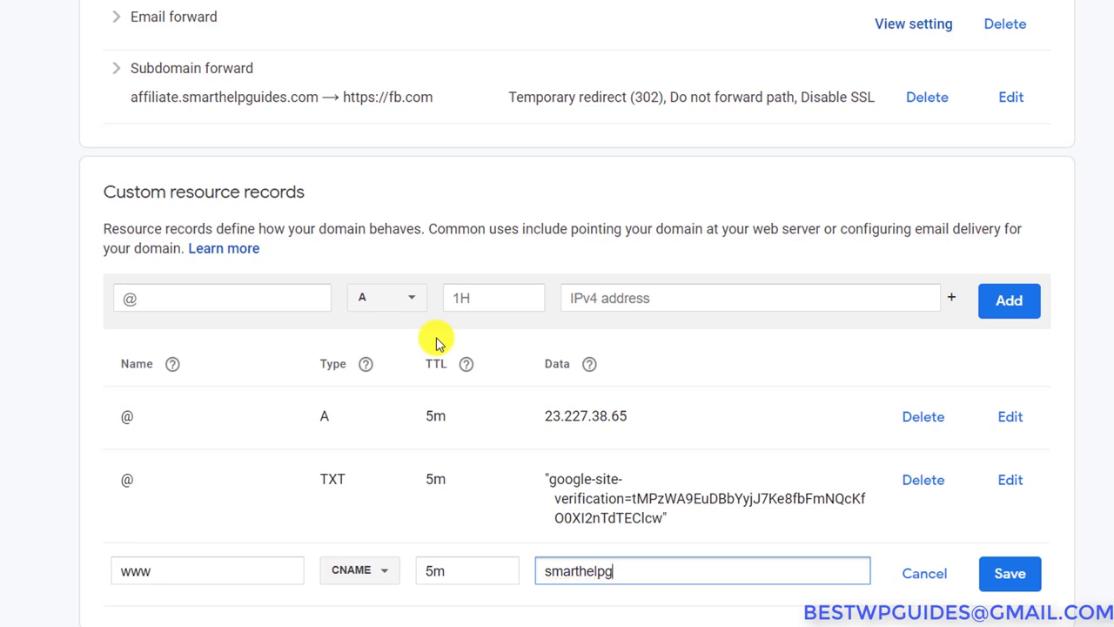
type("uides.com")
left_click(995, 579)
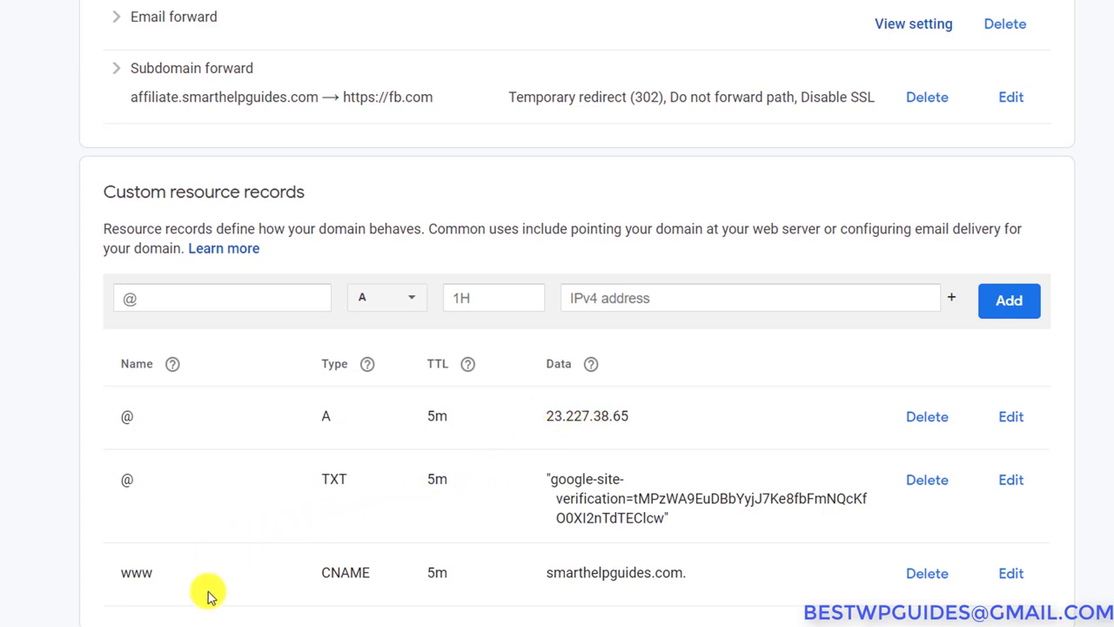
left_click_drag(673, 572, 612, 572)
left_click(612, 571)
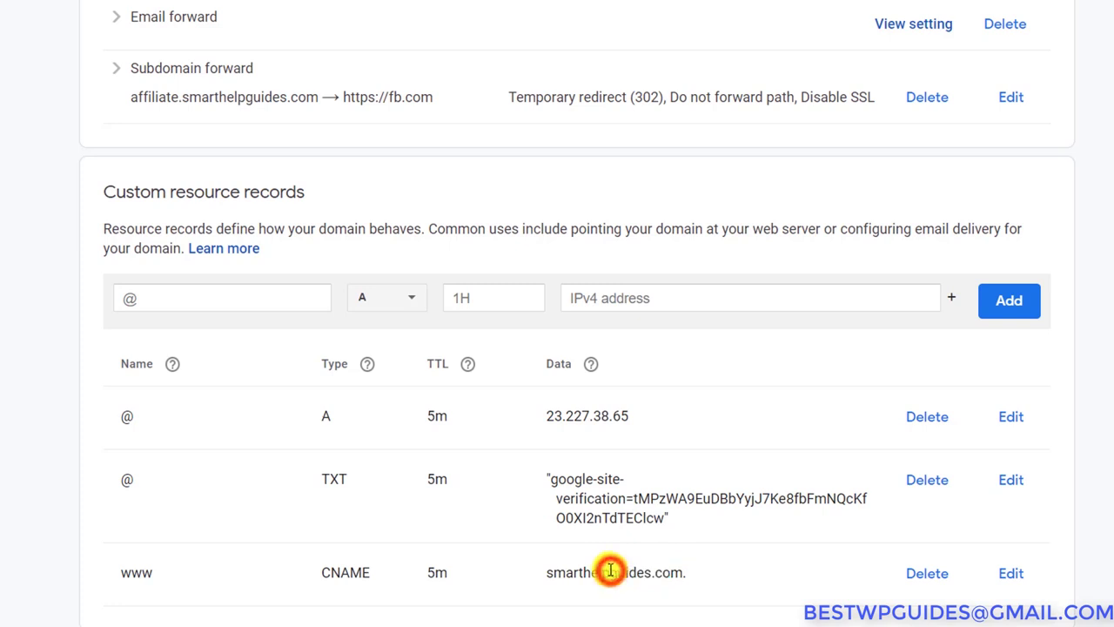